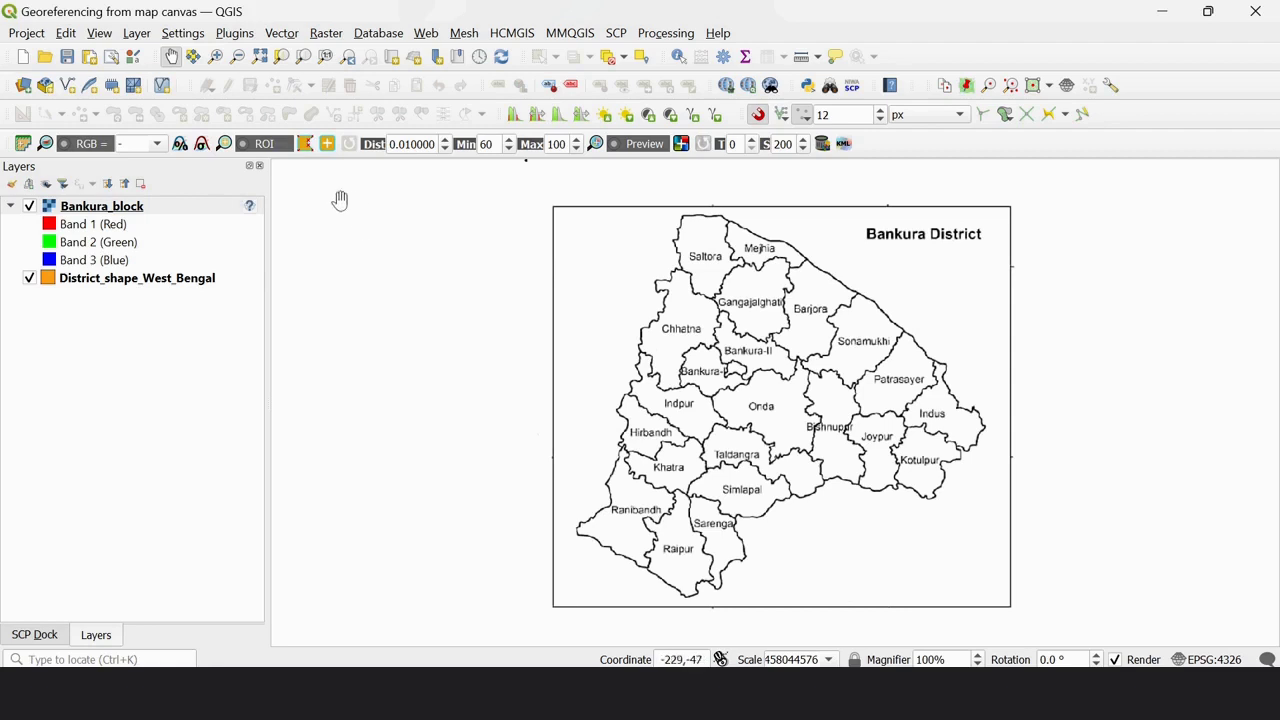
right_click(195, 212)
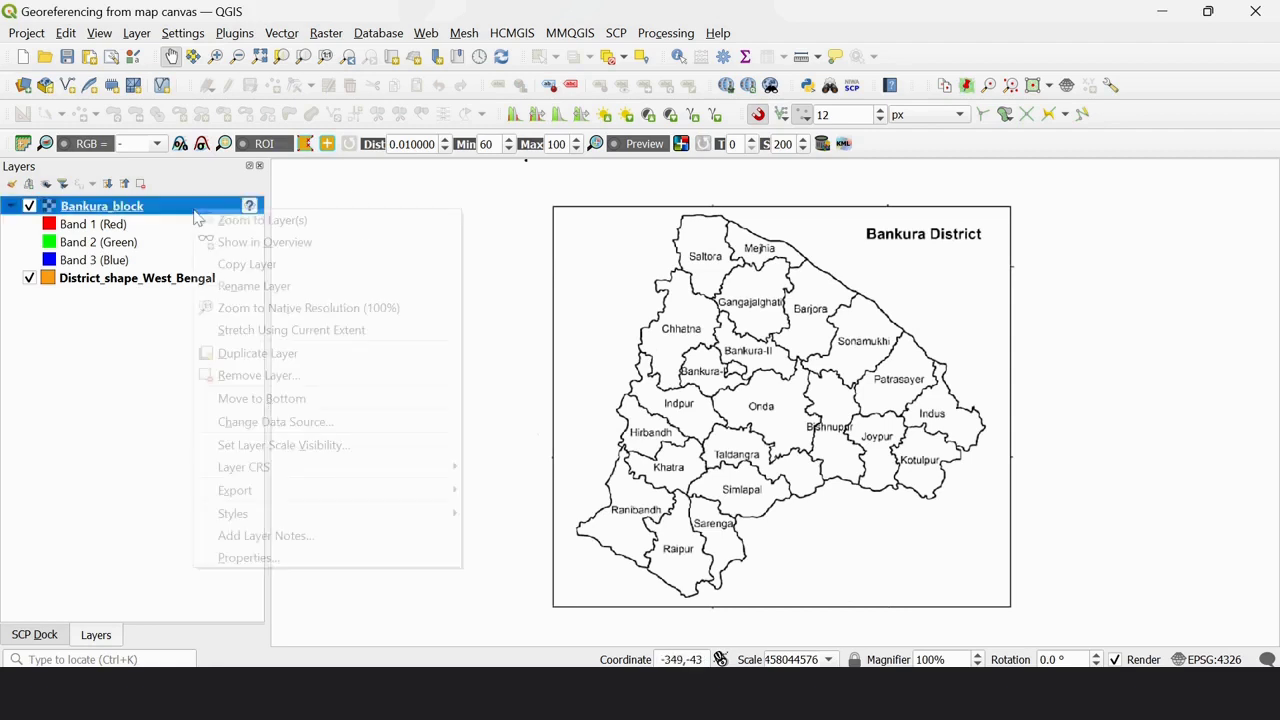
click(354, 558)
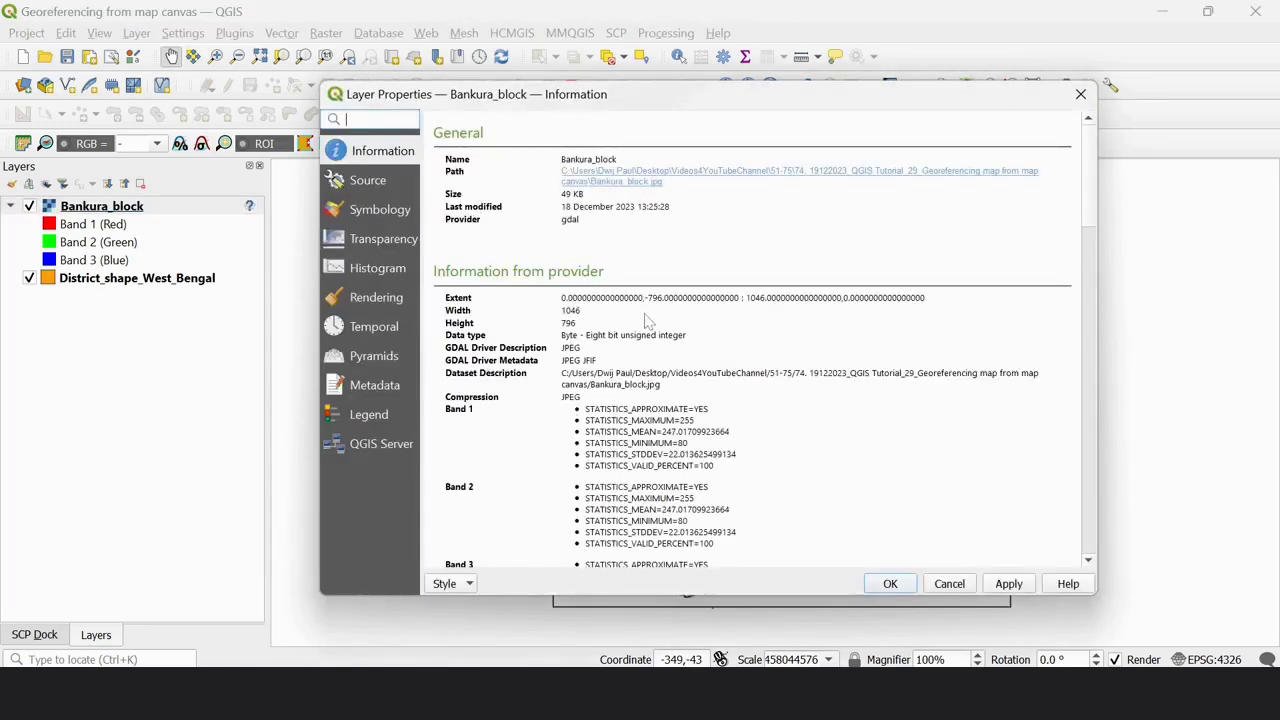
scroll(645, 318, down, 1)
scroll(645, 318, down, 3)
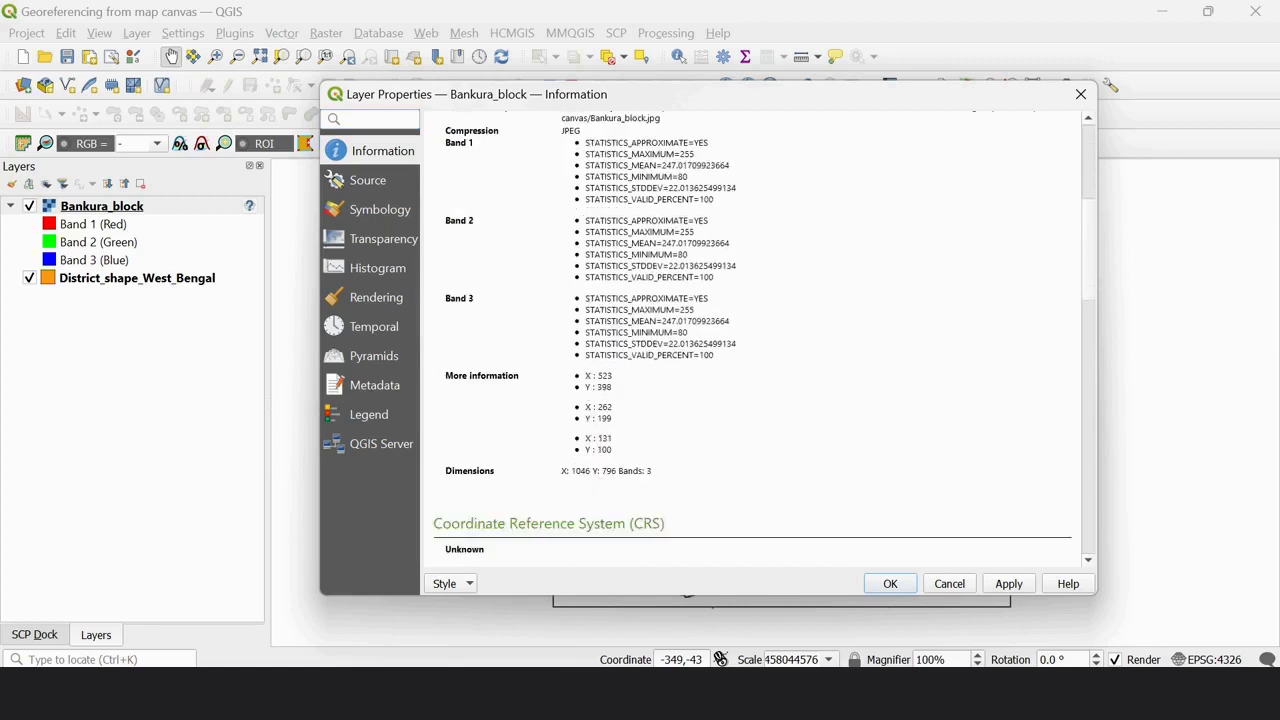
scroll(645, 318, down, 2)
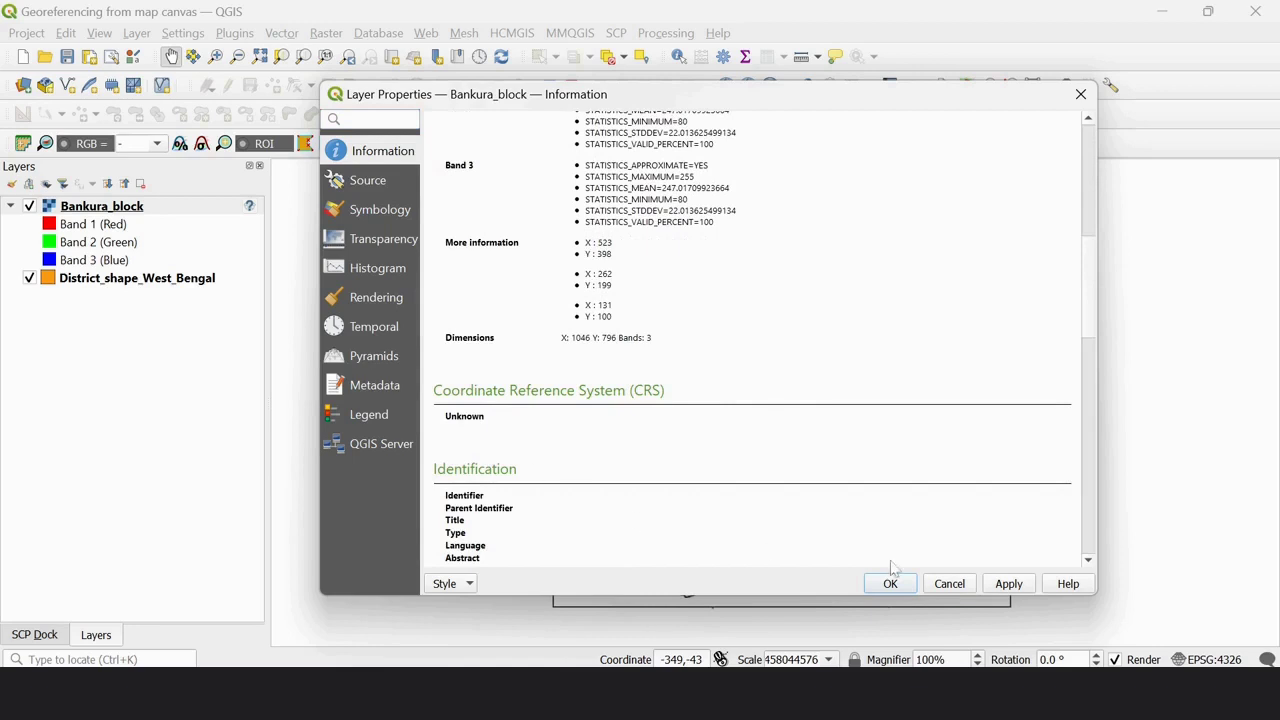
click(950, 585)
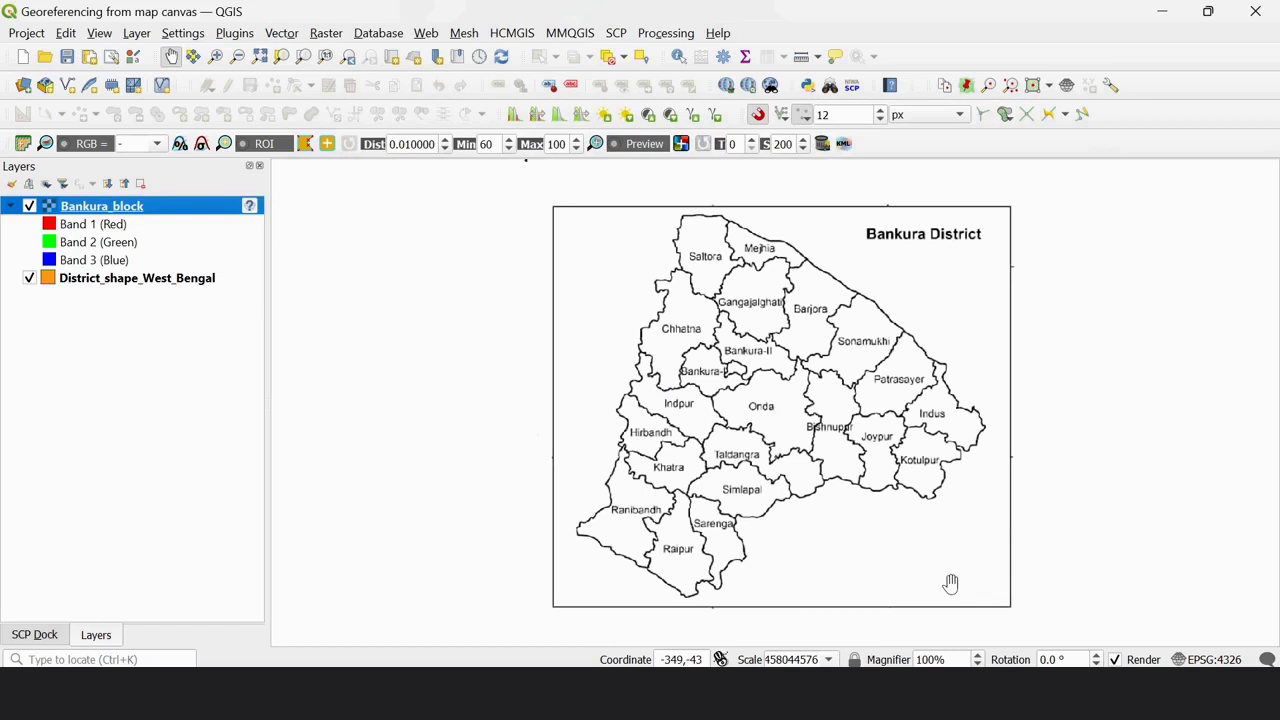
Zoom to the District_shape_West_Bengal layer, then zoom and pan in onto the western districts
right_click(158, 285)
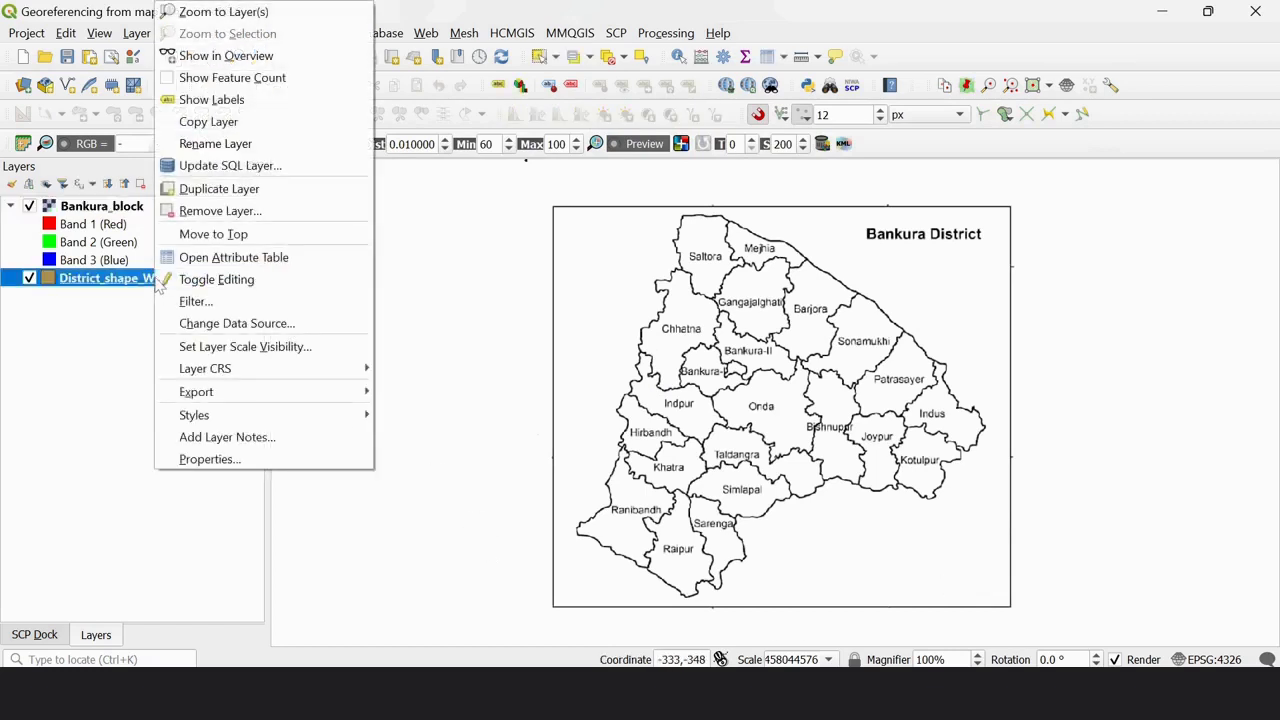
click(233, 12)
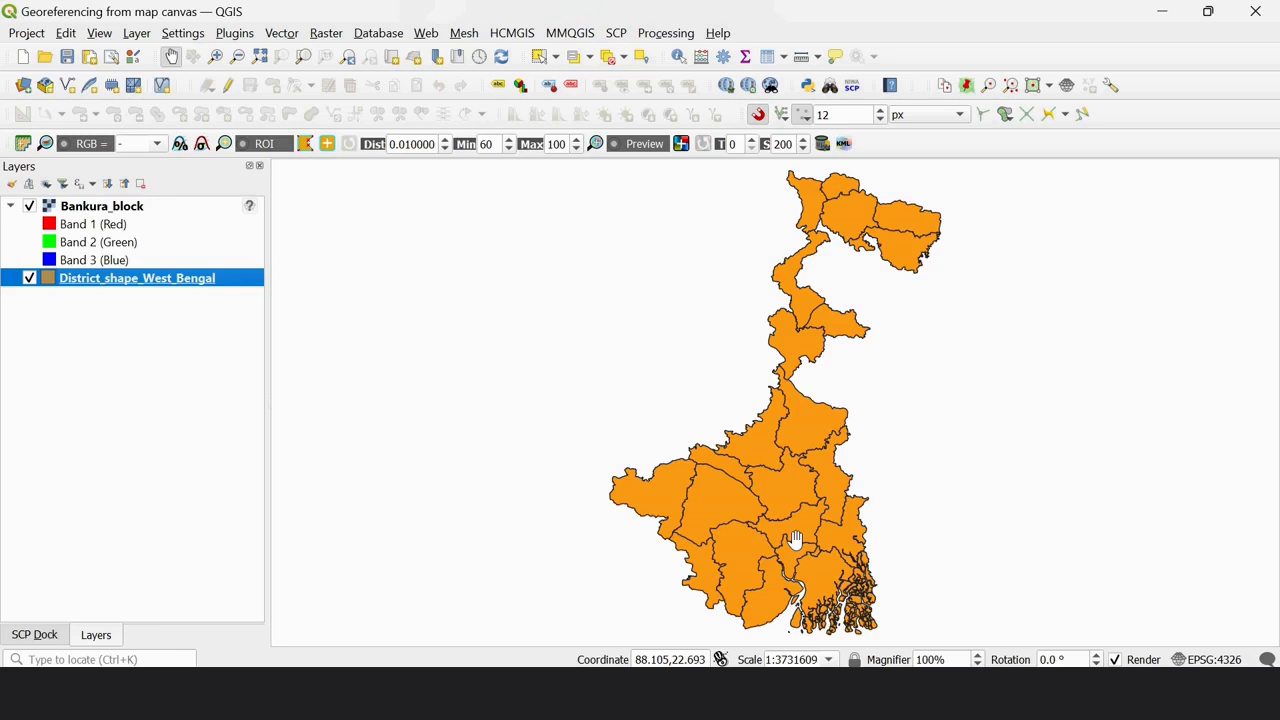
scroll(740, 532, up, 2)
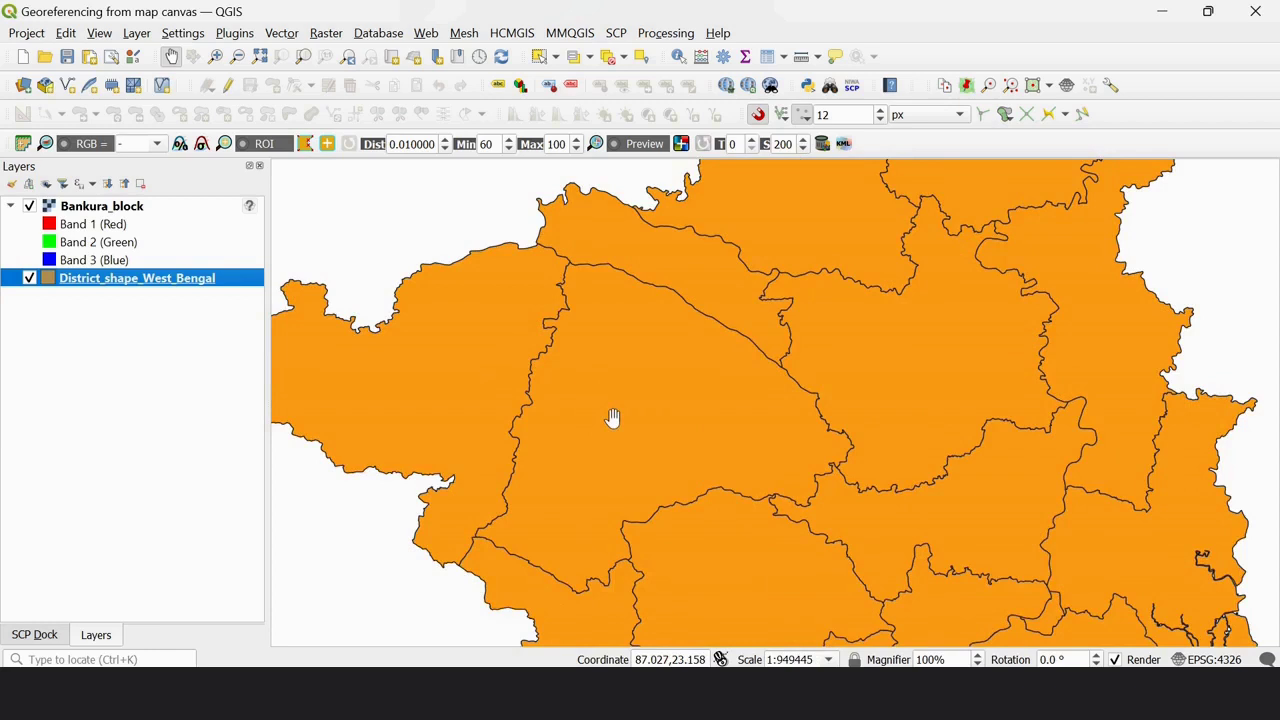
drag(613, 418, 611, 373)
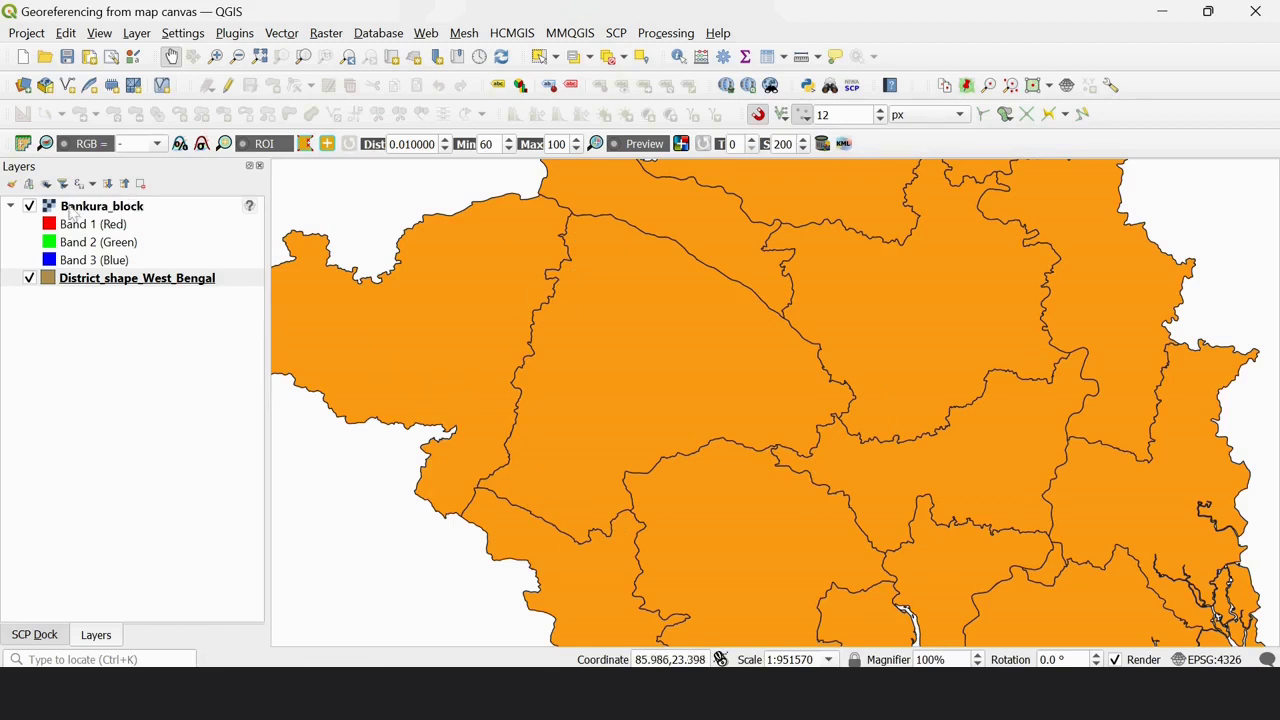
right_click(188, 286)
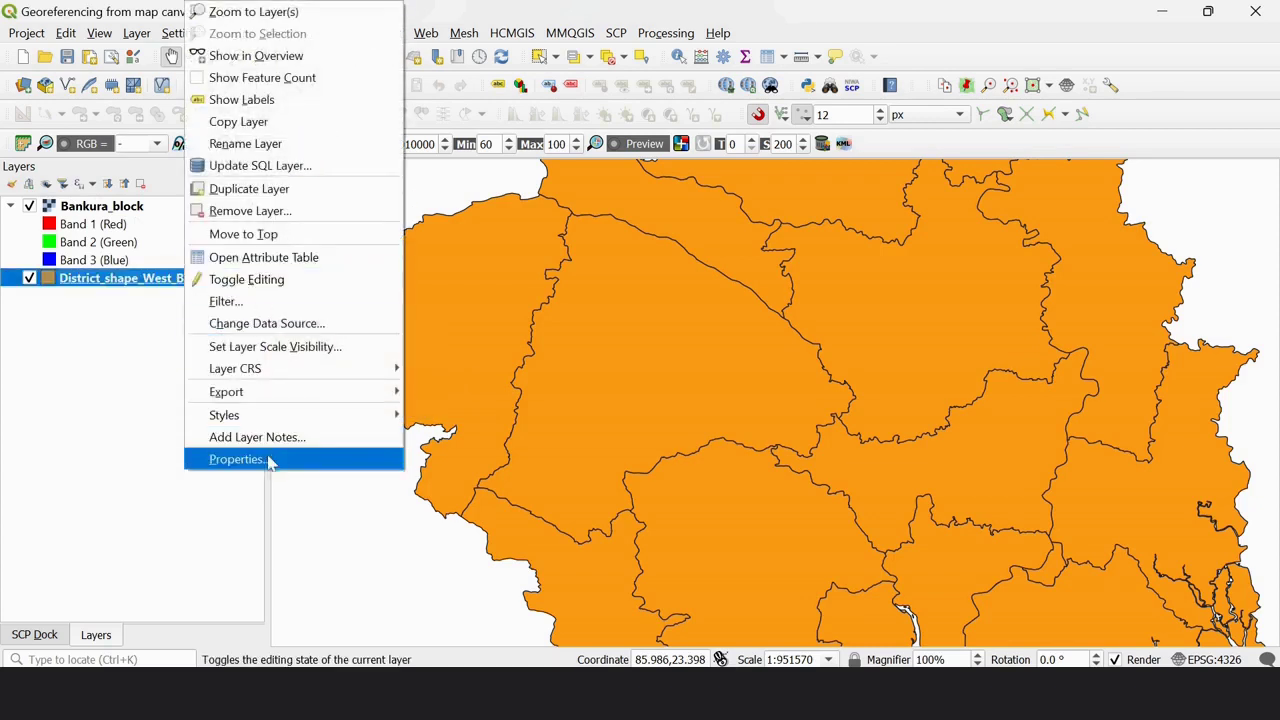
click(270, 466)
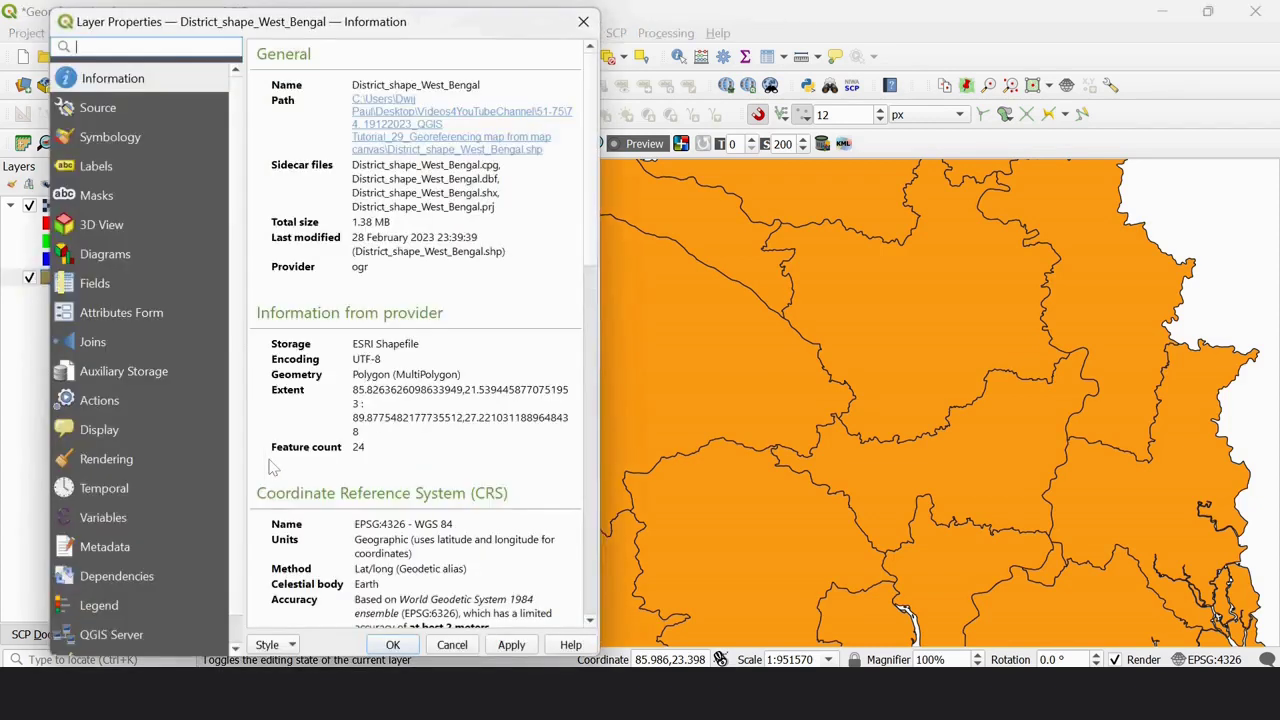
scroll(417, 289, down, 4)
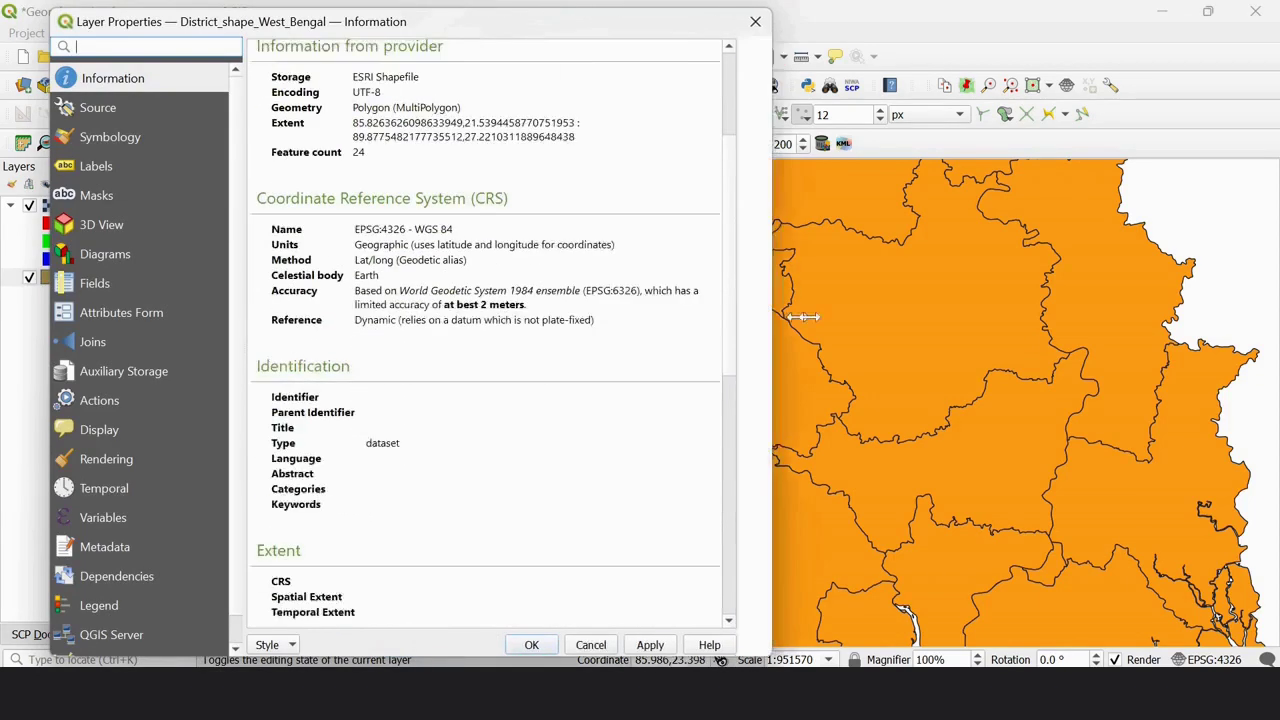
drag(600, 307, 962, 307)
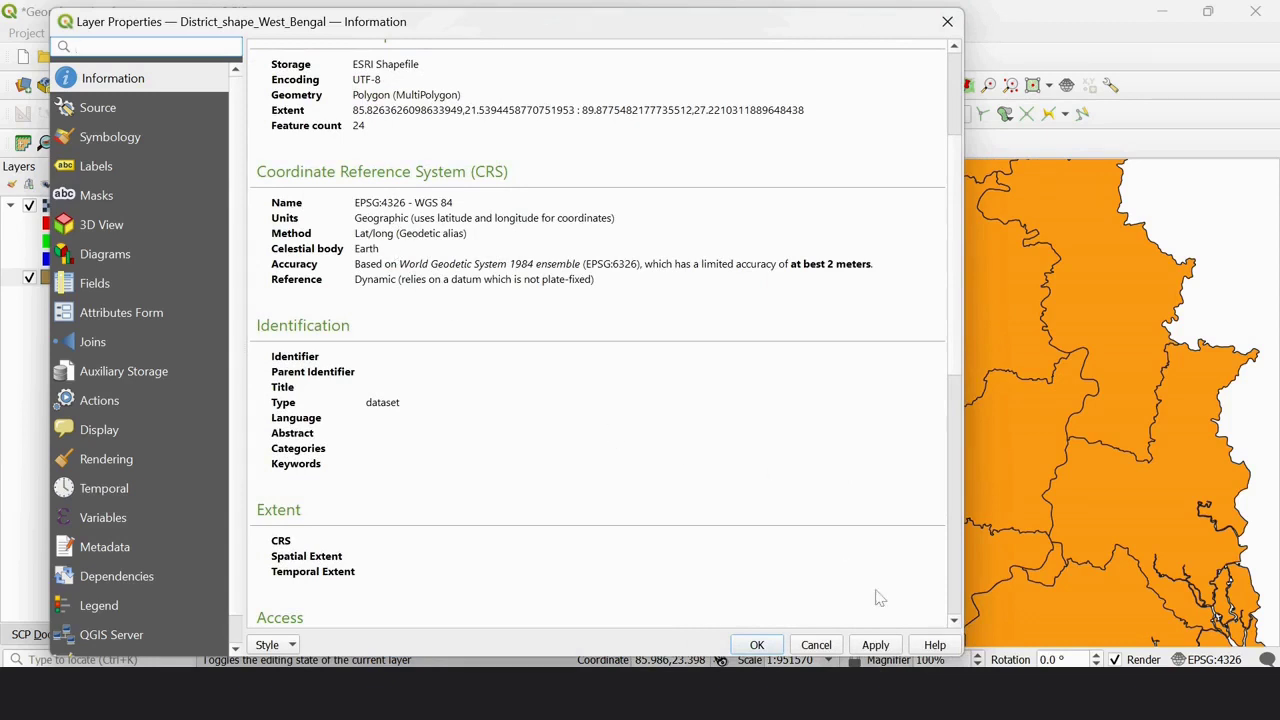
click(822, 648)
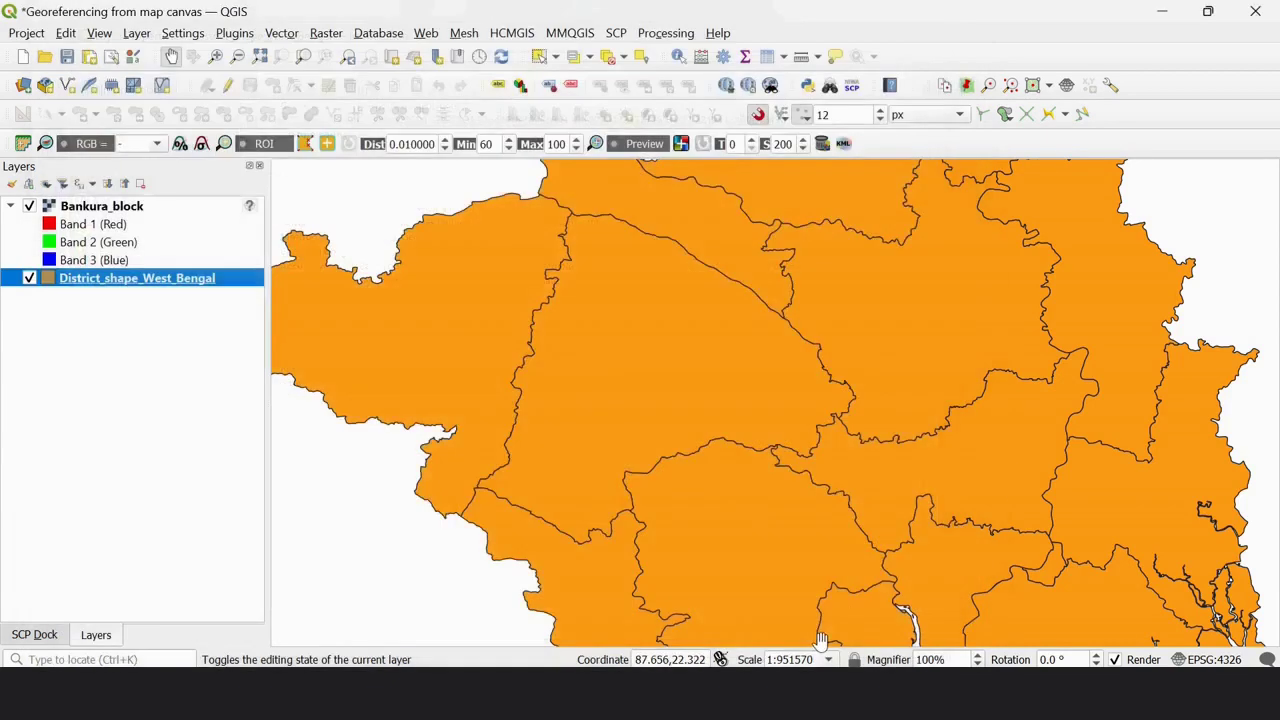
Load Bankura_block.jpg into the Georeferencer from the Bankura folder
click(325, 33)
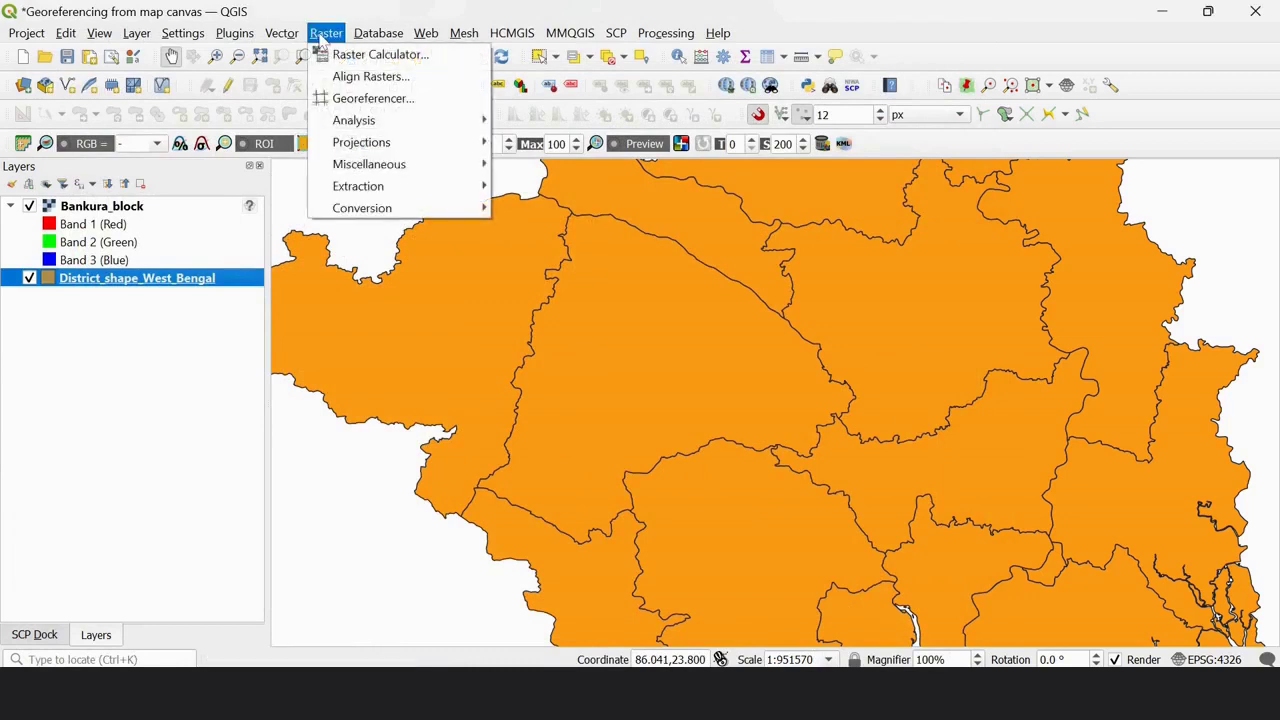
click(410, 100)
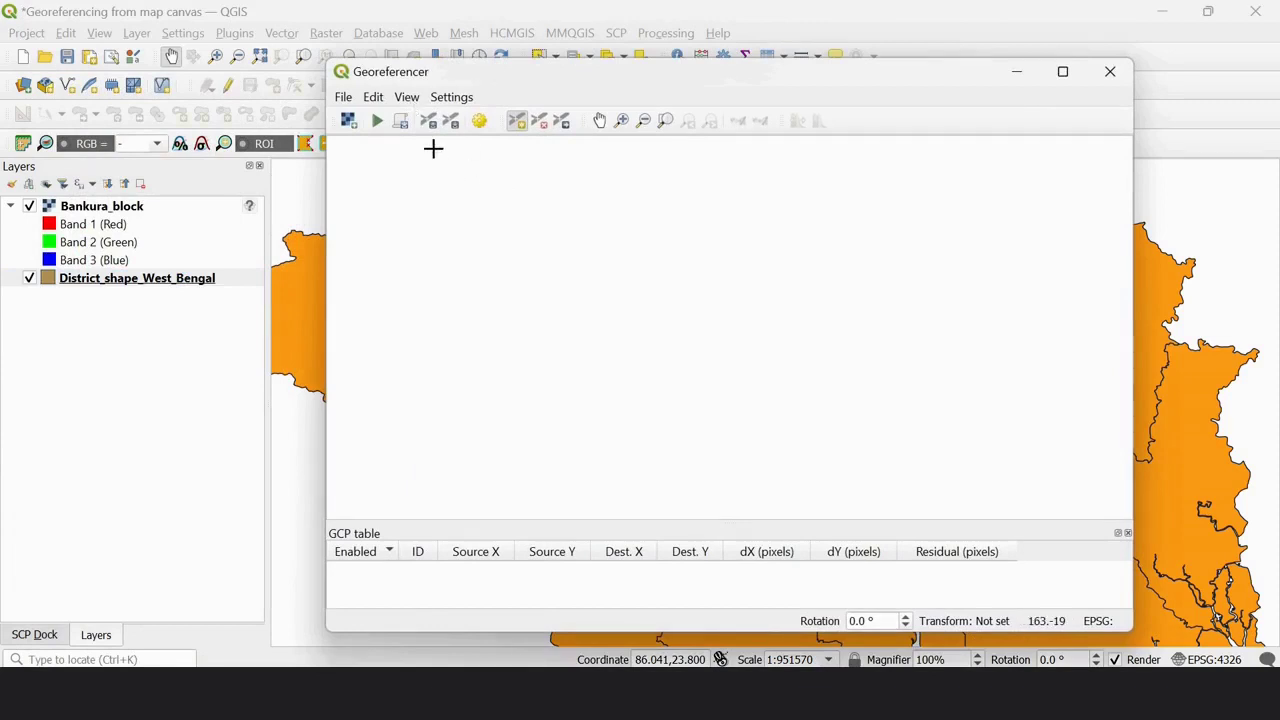
click(349, 121)
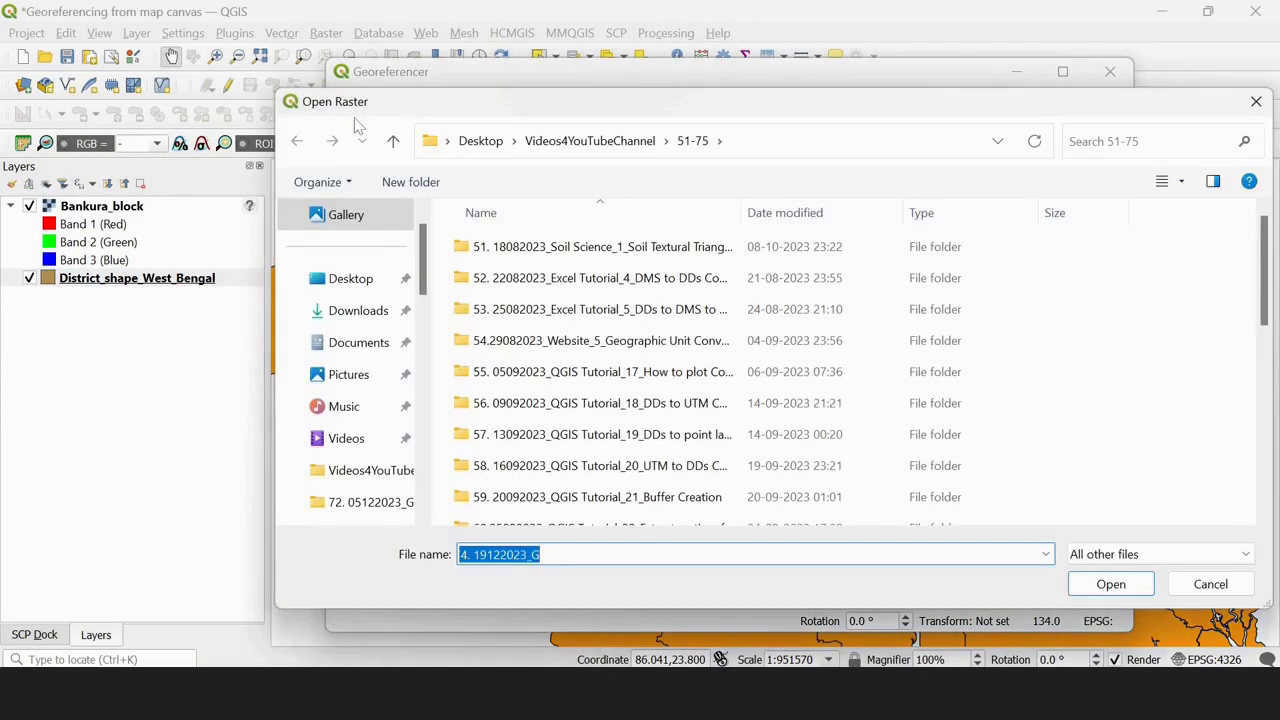
scroll(600, 380, down, 5)
double_click(600, 384)
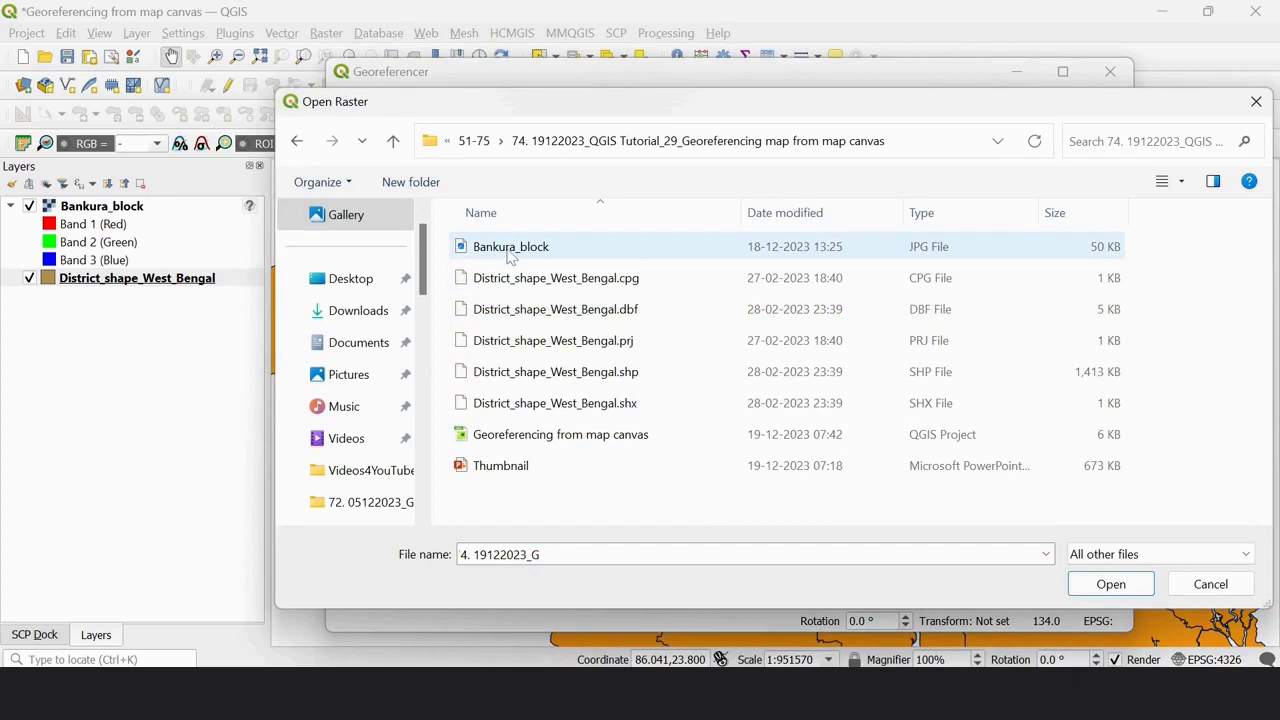
click(510, 256)
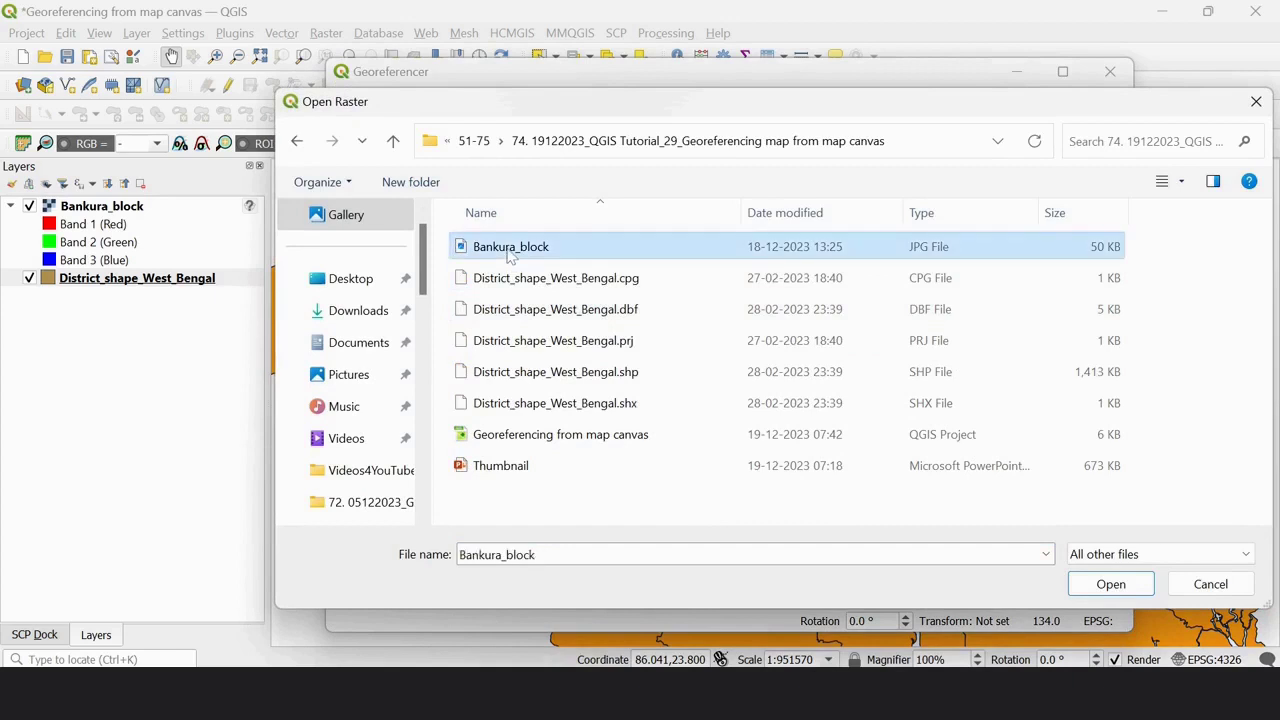
click(1110, 585)
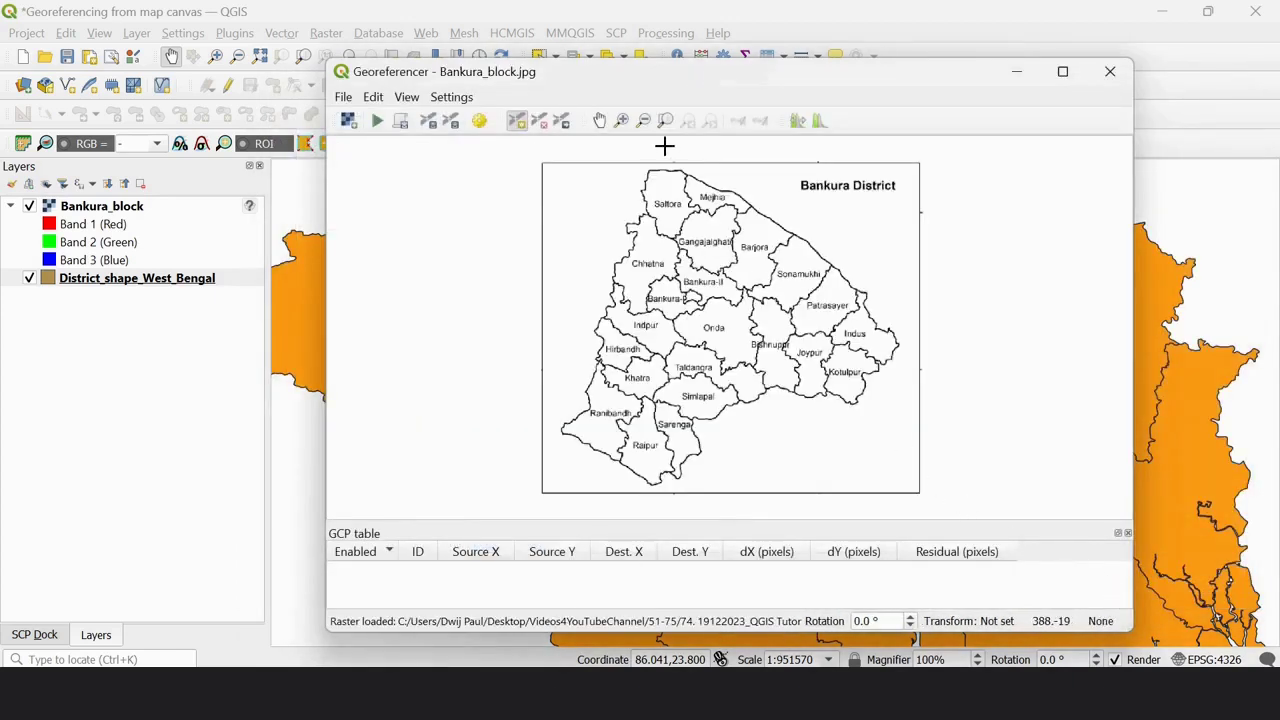
Position the Georeferencer window over the main map and zoom into the scan's top-left corner
mouse_move(681, 76)
mouse_down()
mouse_move(514, 93)
mouse_move(663, 323)
mouse_up()
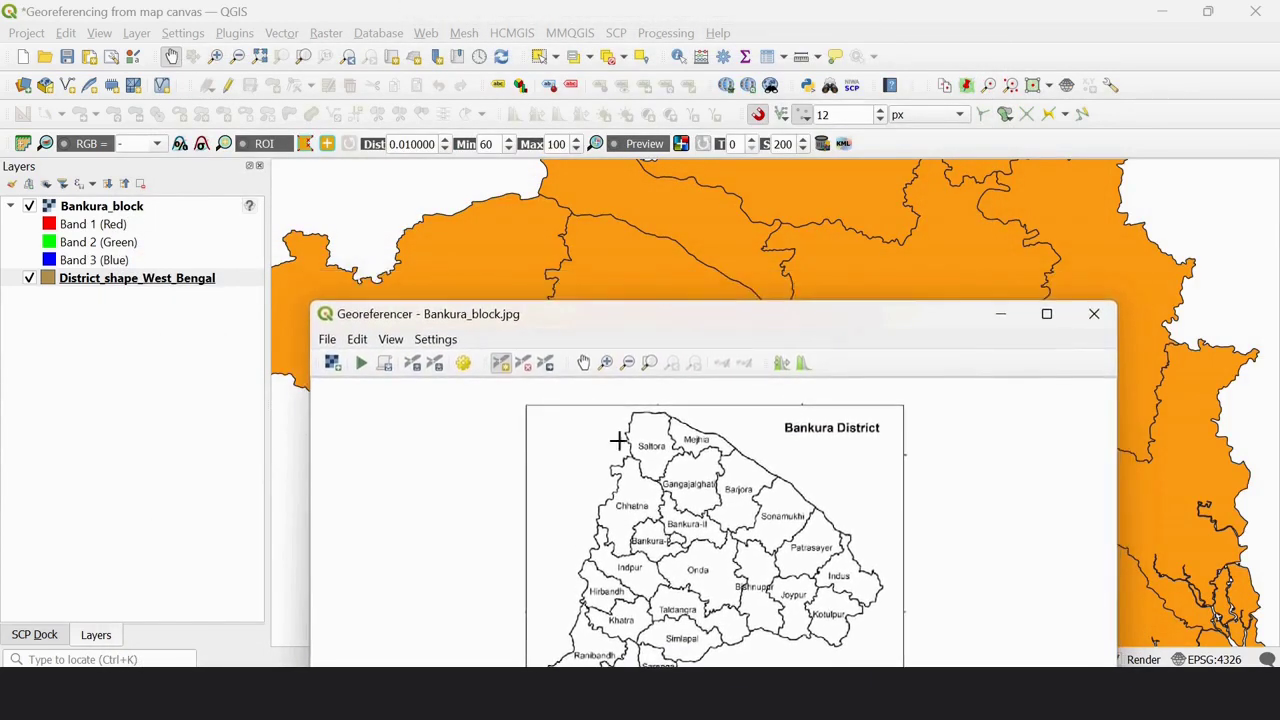
scroll(628, 418, up, 1)
scroll(646, 394, up, 1)
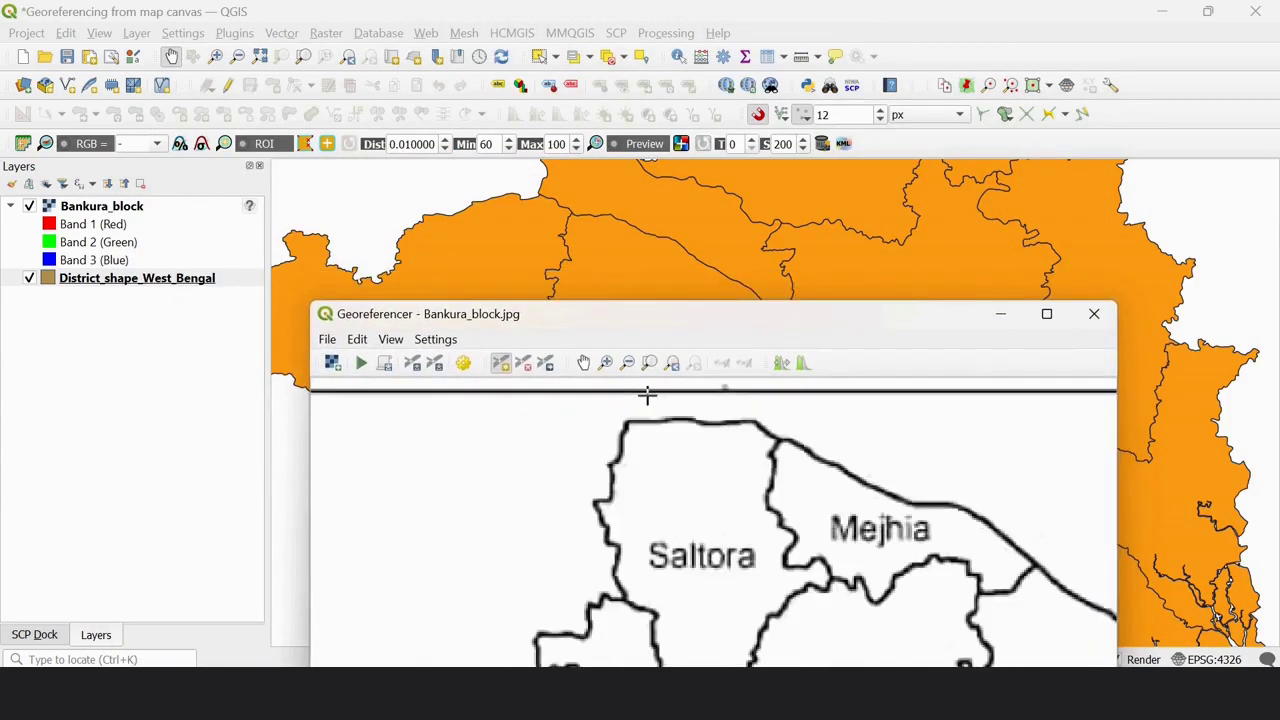
mouse_move(697, 323)
mouse_down()
mouse_move(798, 221)
mouse_move(600, 188)
mouse_up()
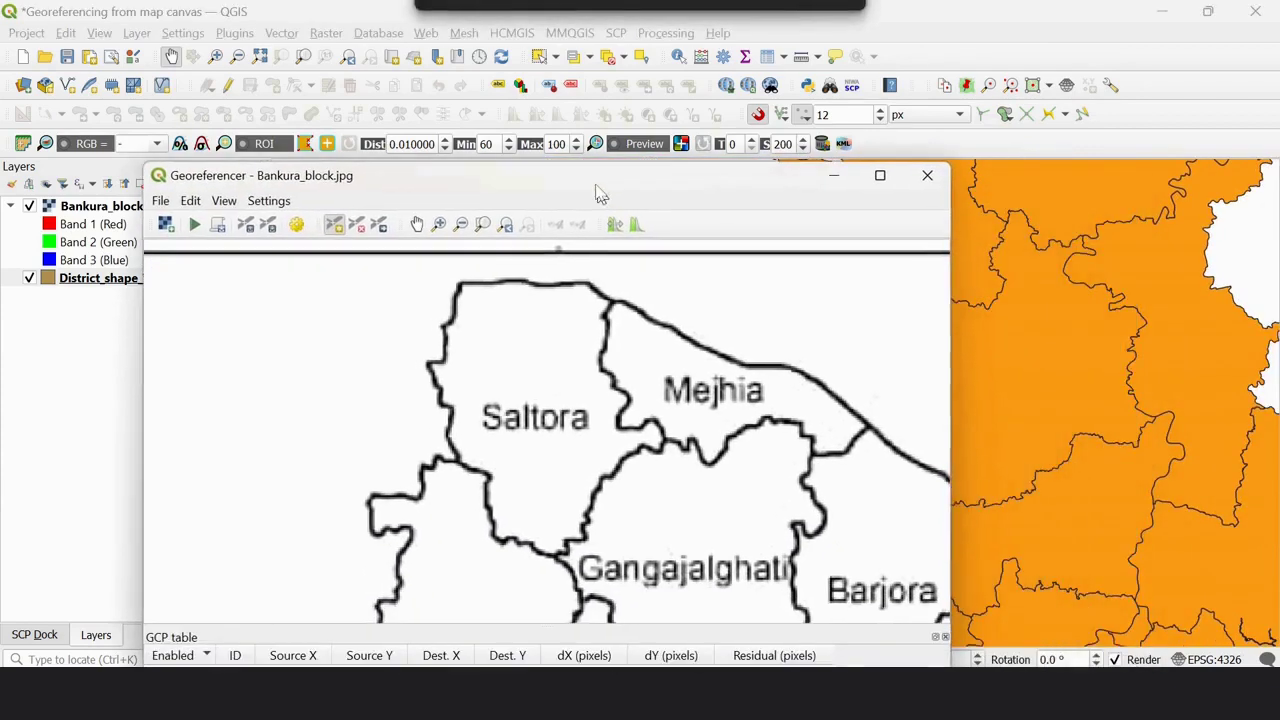
drag(455, 172, 673, 345)
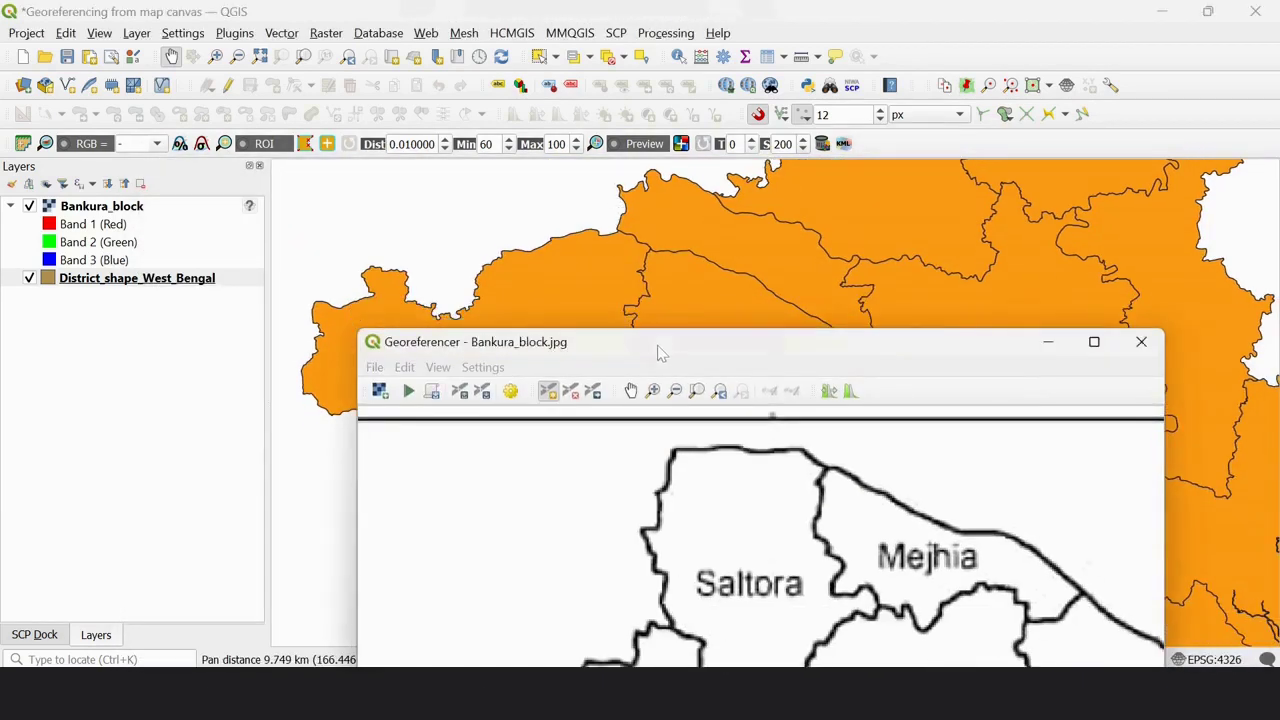
mouse_move(664, 345)
mouse_down()
mouse_move(484, 176)
mouse_move(514, 119)
mouse_up()
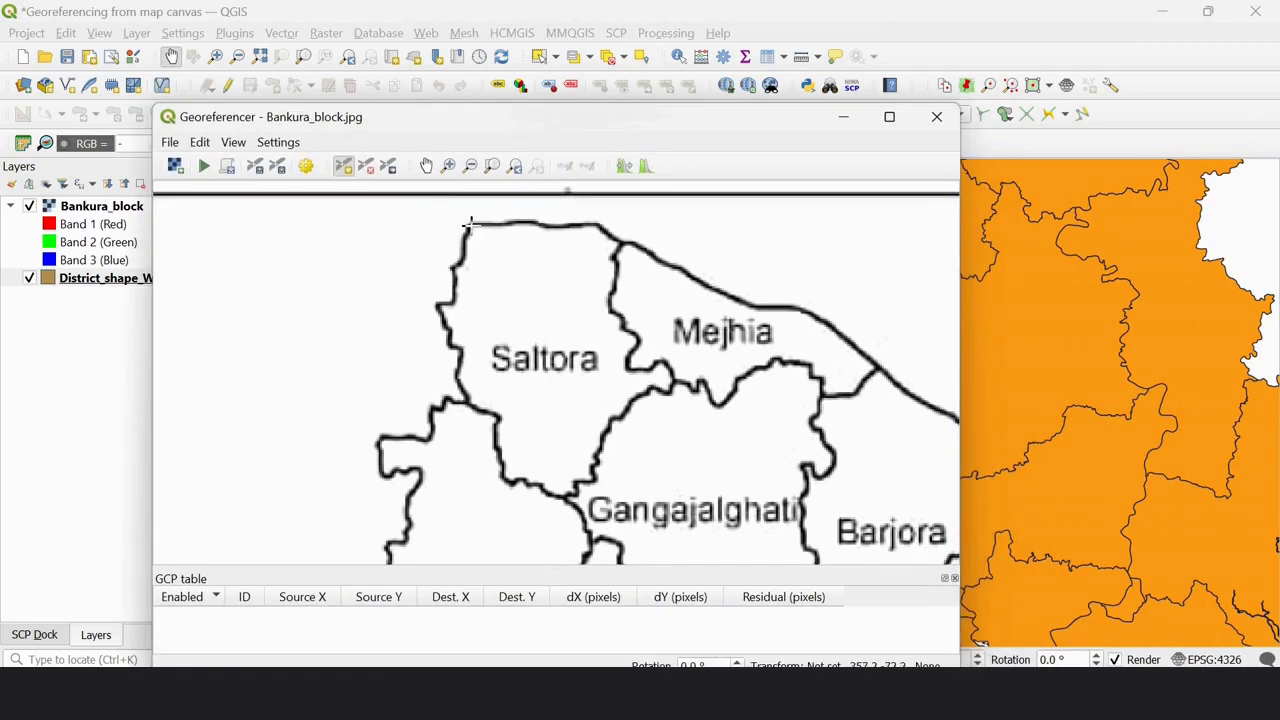
scroll(470, 224, up, 1)
scroll(470, 224, up, 1)
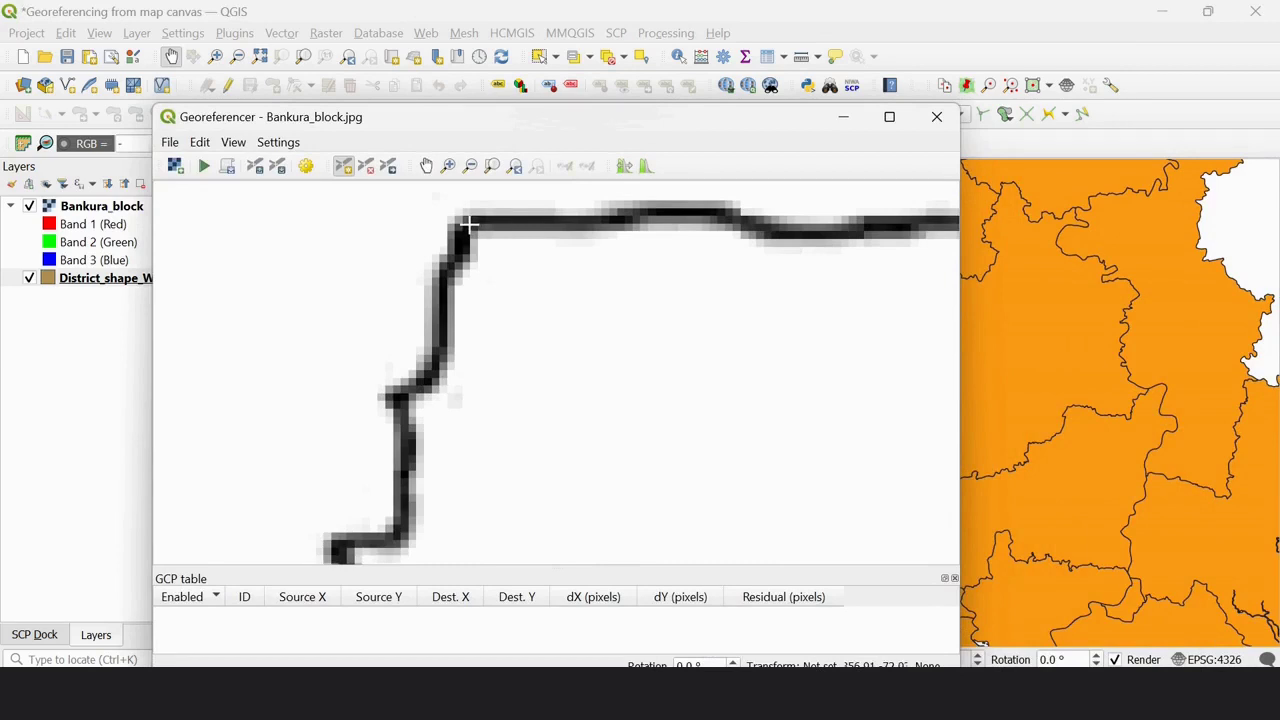
Place a control point at the scan's top-left corner and zoom the district map to its match
click(468, 224)
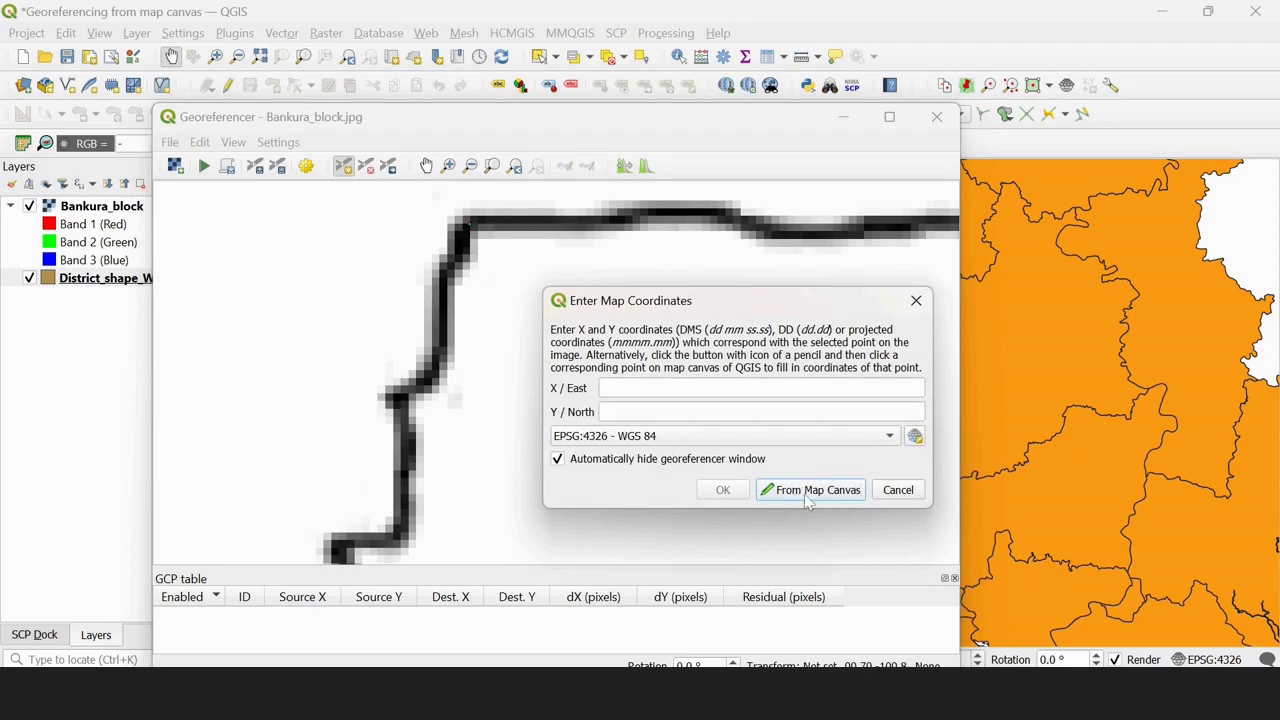
click(808, 490)
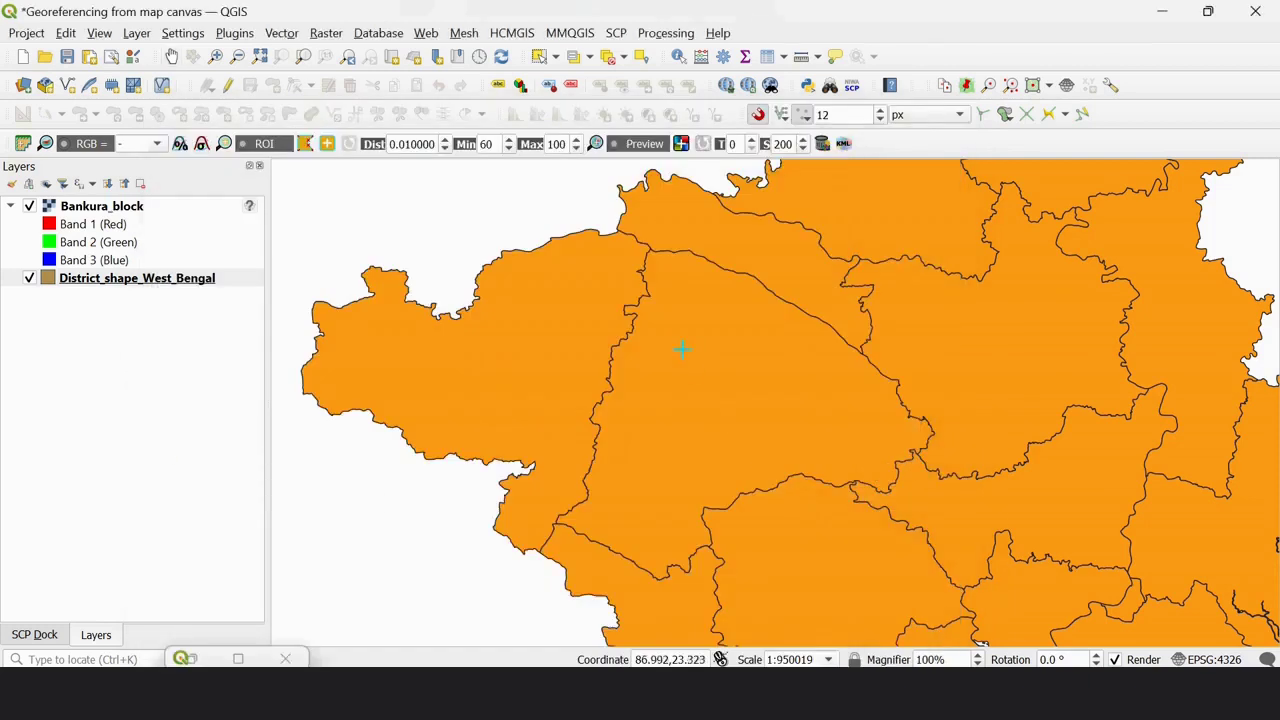
scroll(655, 230, up, 1)
scroll(657, 237, up, 1)
scroll(646, 297, up, 1)
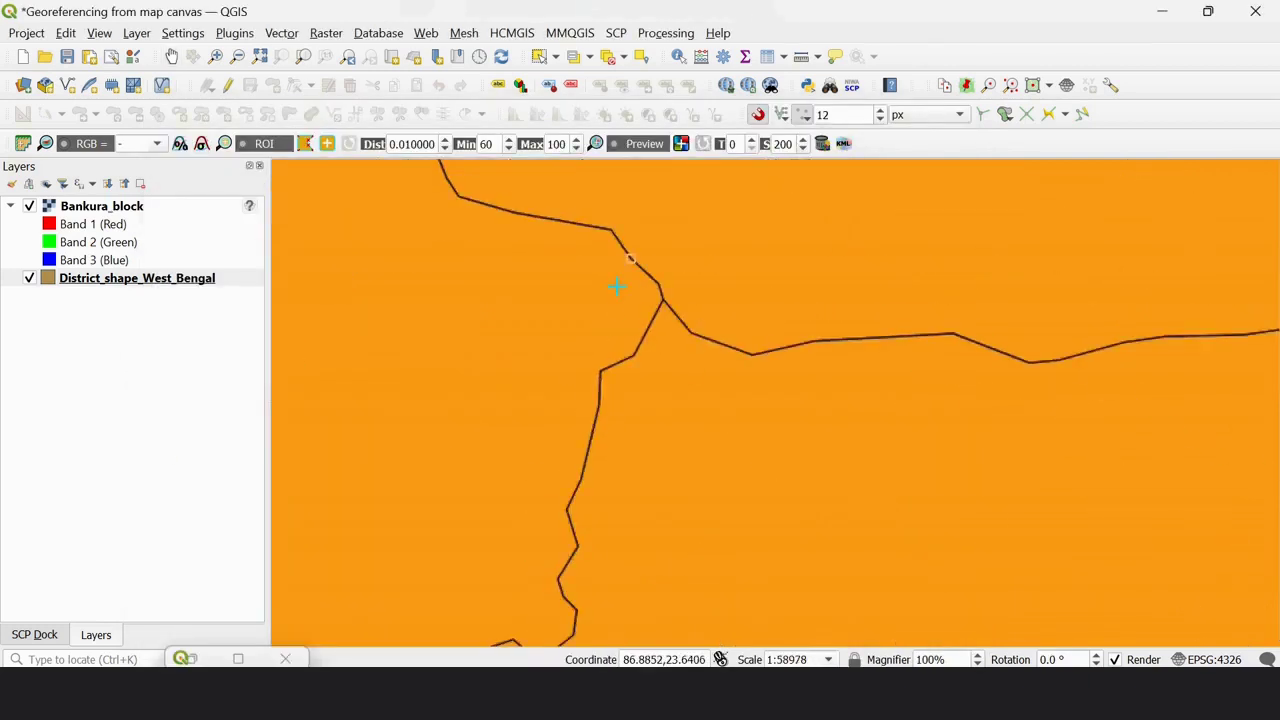
scroll(617, 289, up, 1)
scroll(665, 305, up, 1)
scroll(676, 288, up, 1)
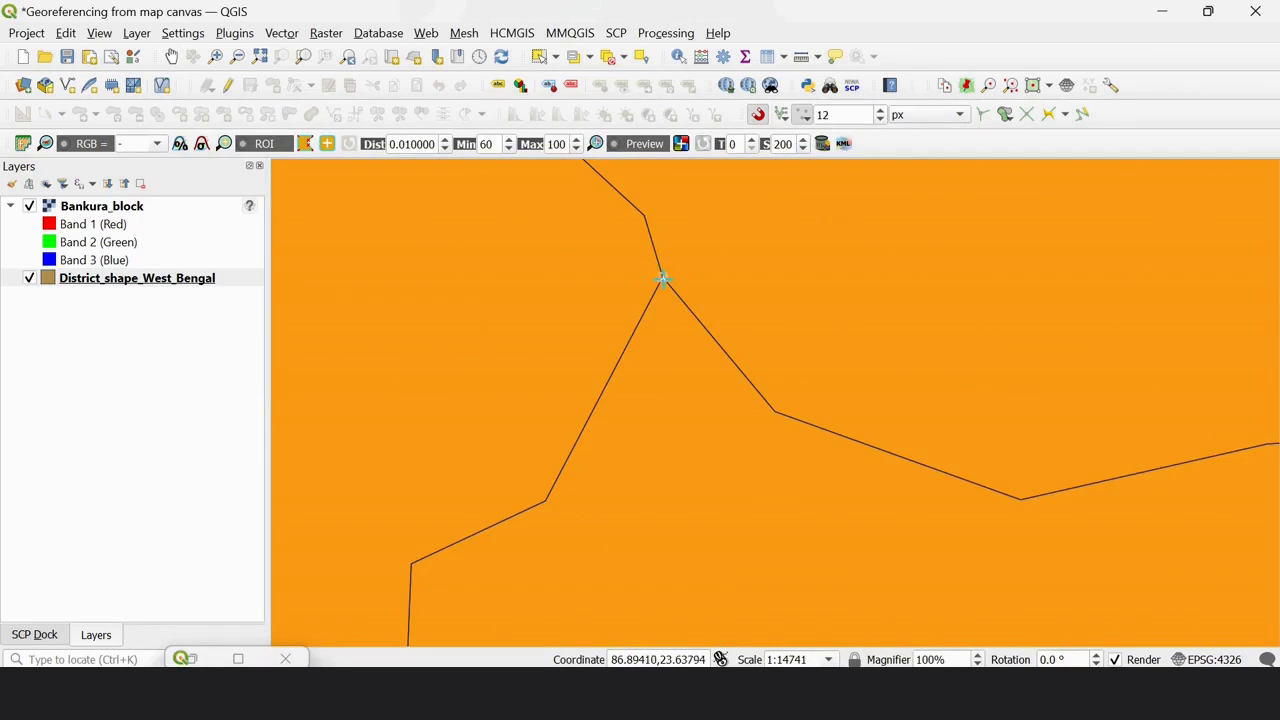
Link control point 0 to the boundary vertex at 86.894066, 23.637991
click(662, 279)
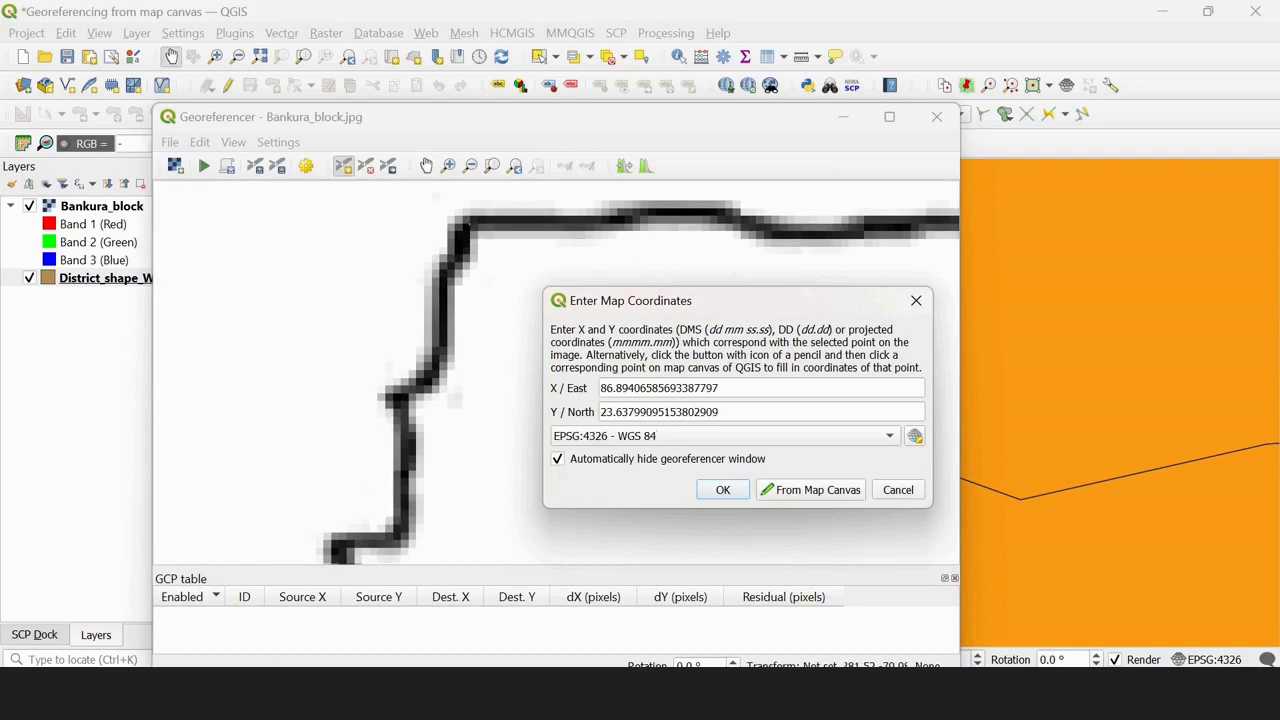
click(722, 490)
scroll(543, 371, down, 3)
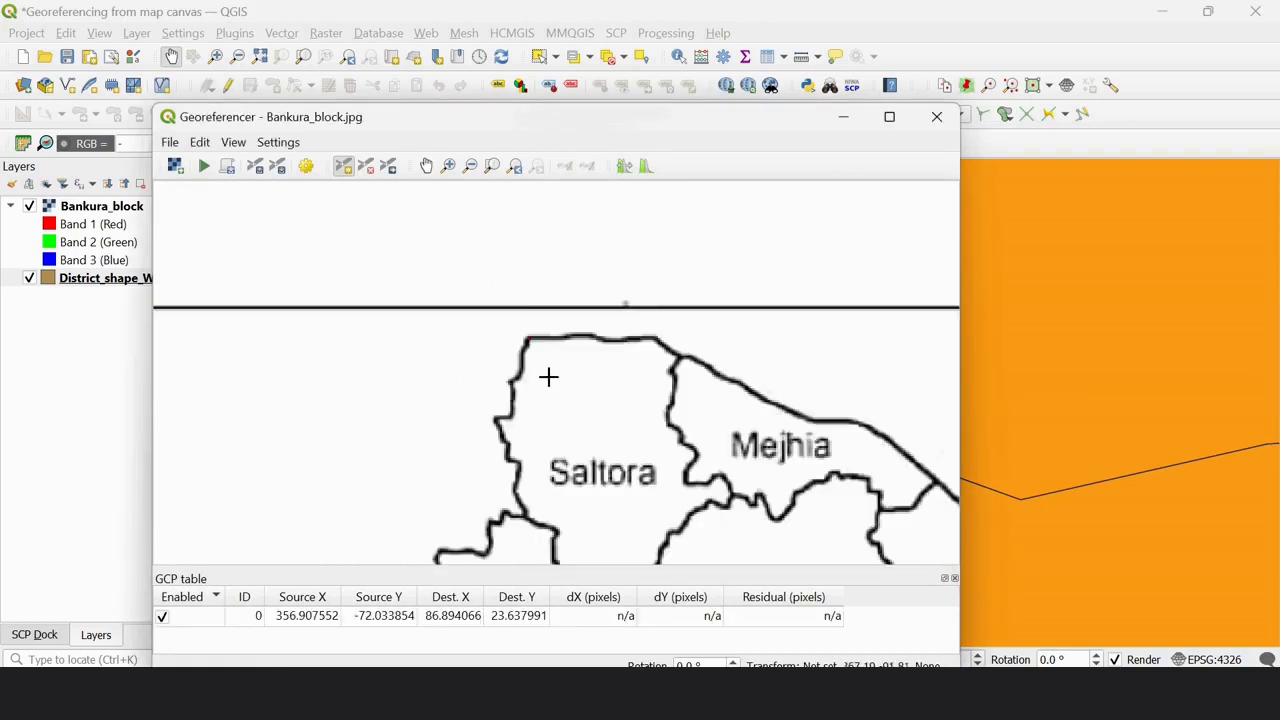
scroll(548, 376, down, 2)
scroll(553, 356, down, 1)
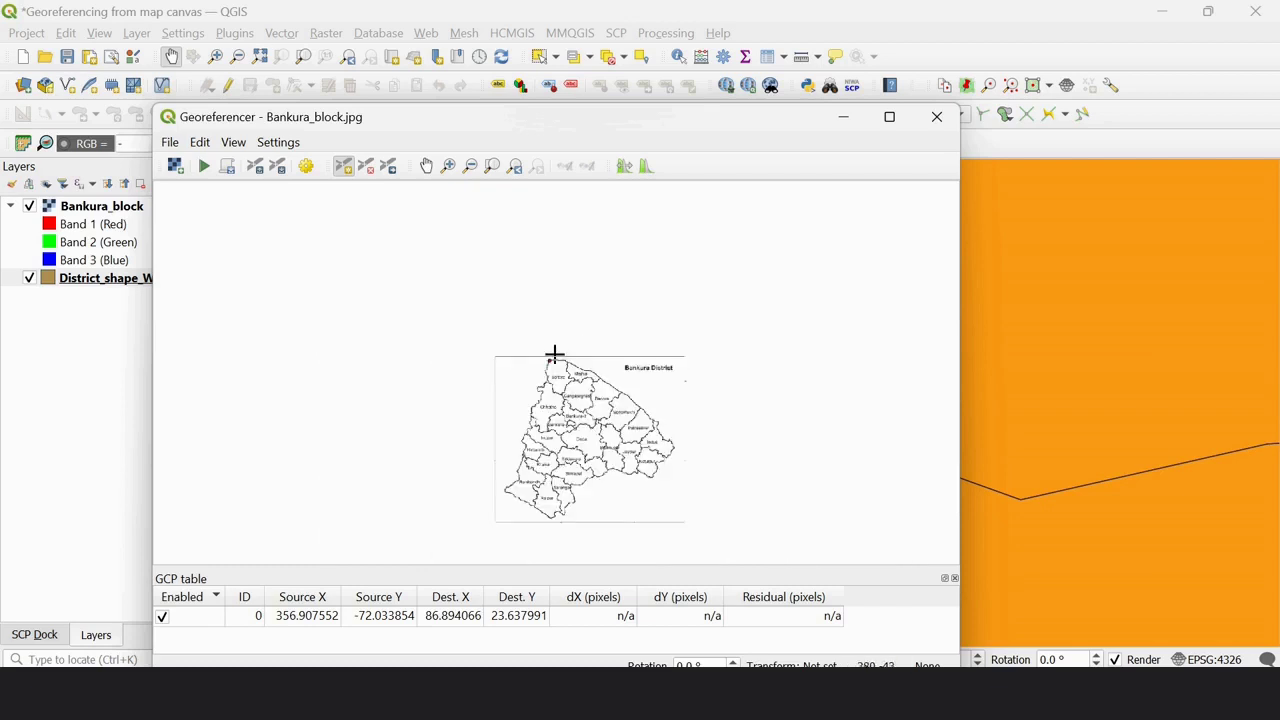
scroll(672, 451, up, 2)
scroll(672, 451, up, 1)
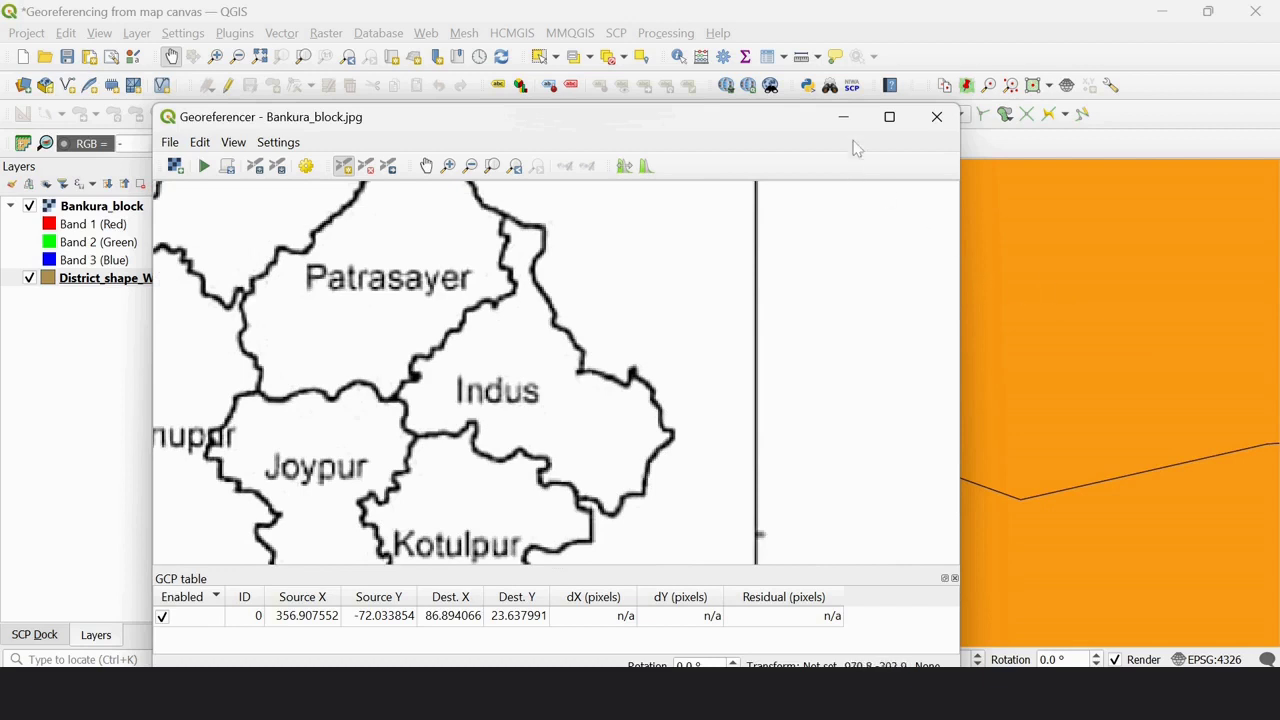
Pan and zoom the district map to the eastern boundary bend near Indus
scroll(1084, 294, down, 1)
scroll(1084, 294, down, 1)
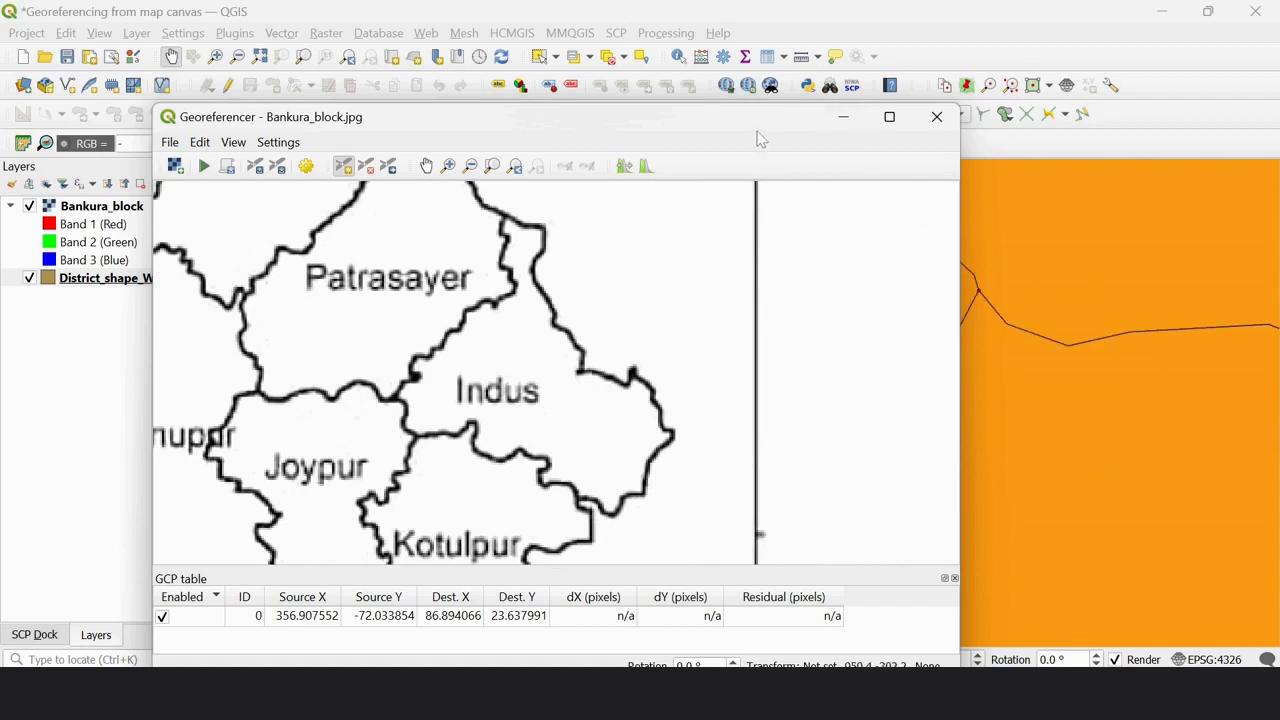
drag(760, 138, 851, 565)
scroll(771, 294, down, 1)
scroll(771, 294, down, 1)
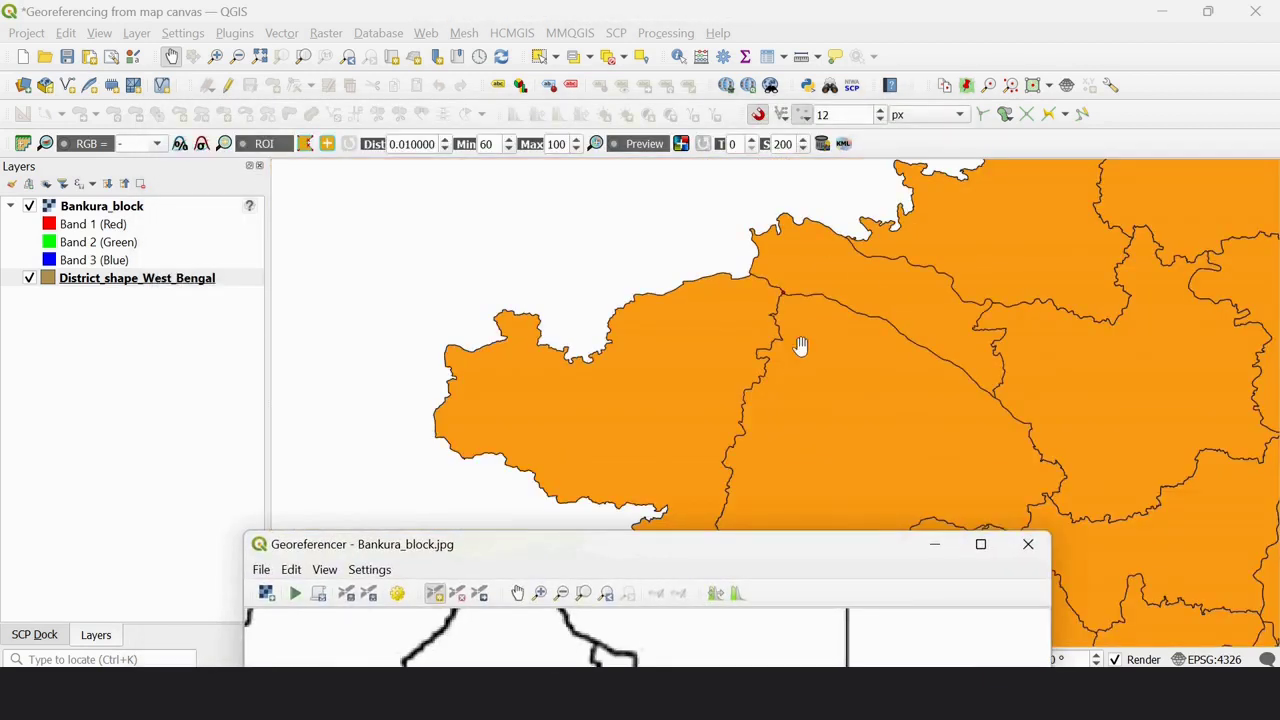
drag(946, 423, 771, 309)
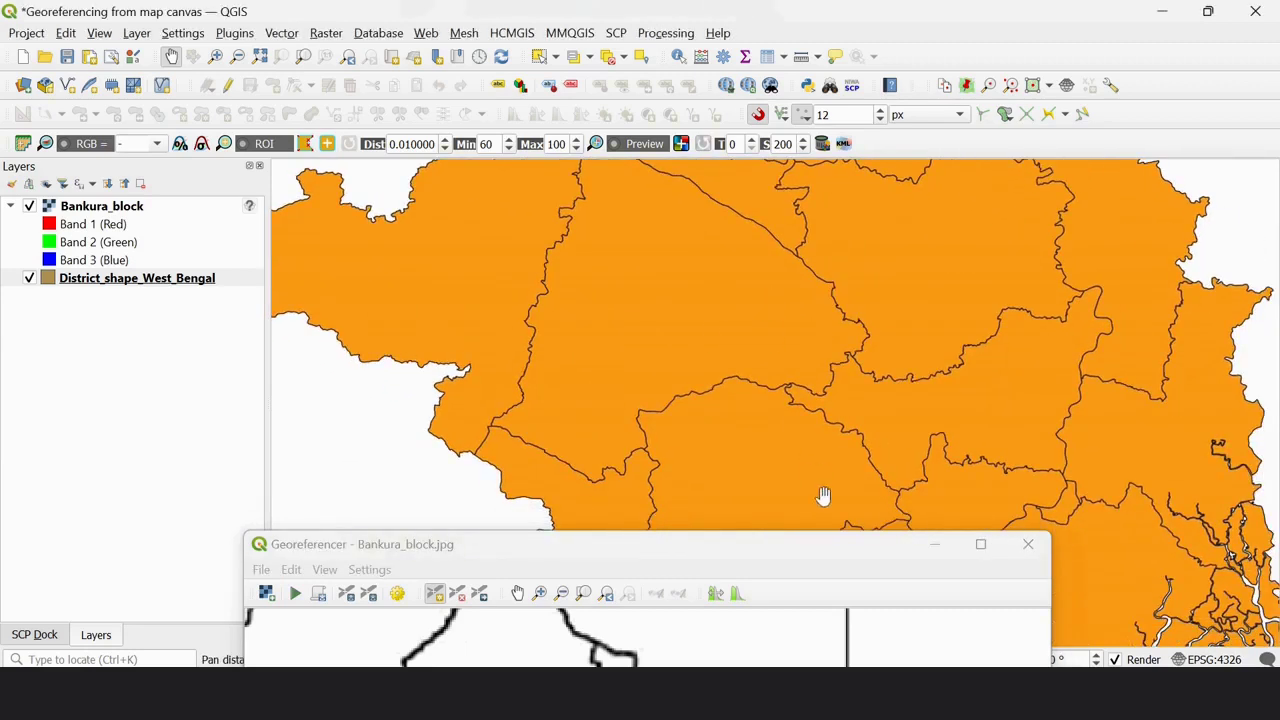
scroll(880, 360, up, 1)
scroll(862, 336, up, 1)
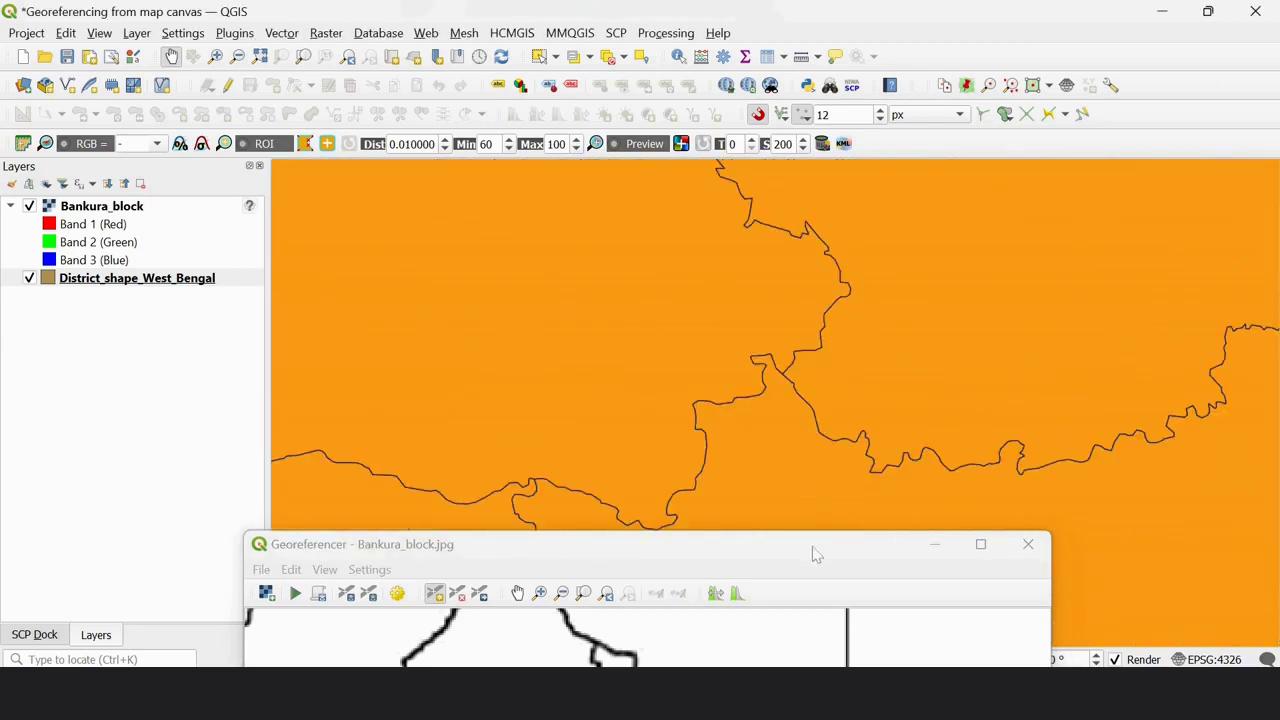
drag(815, 553, 483, 121)
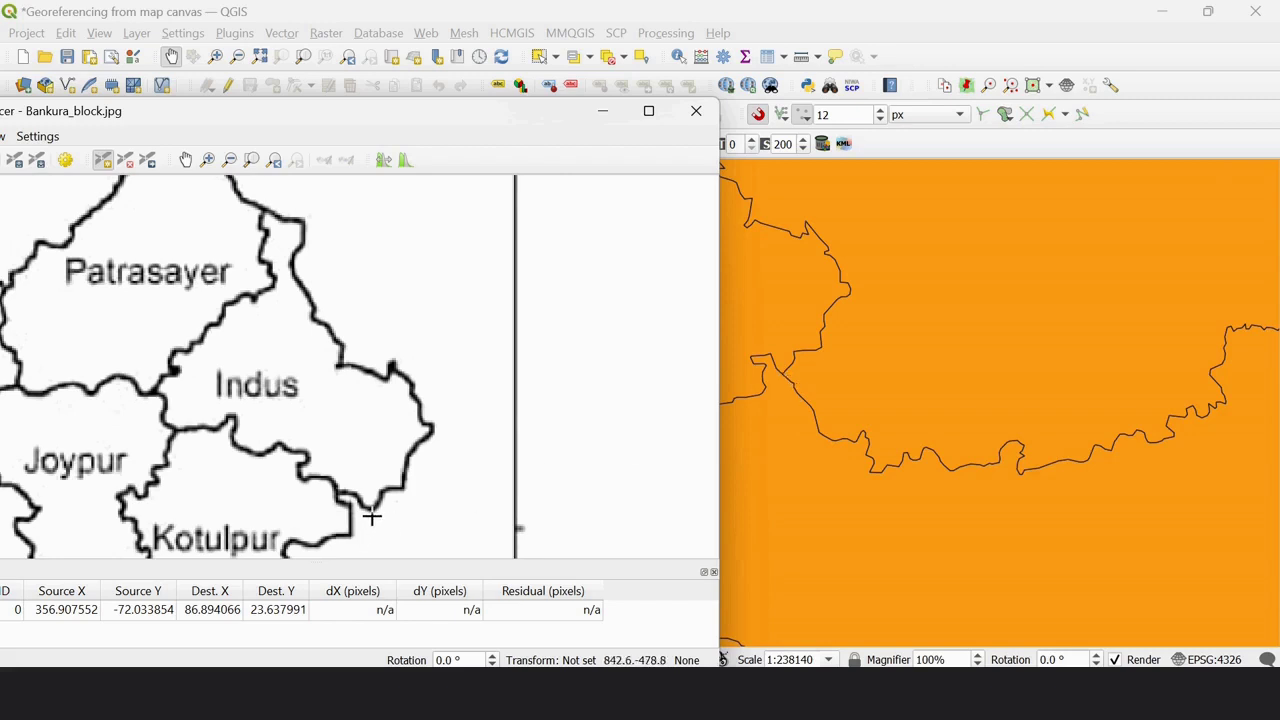
scroll(371, 516, up, 5)
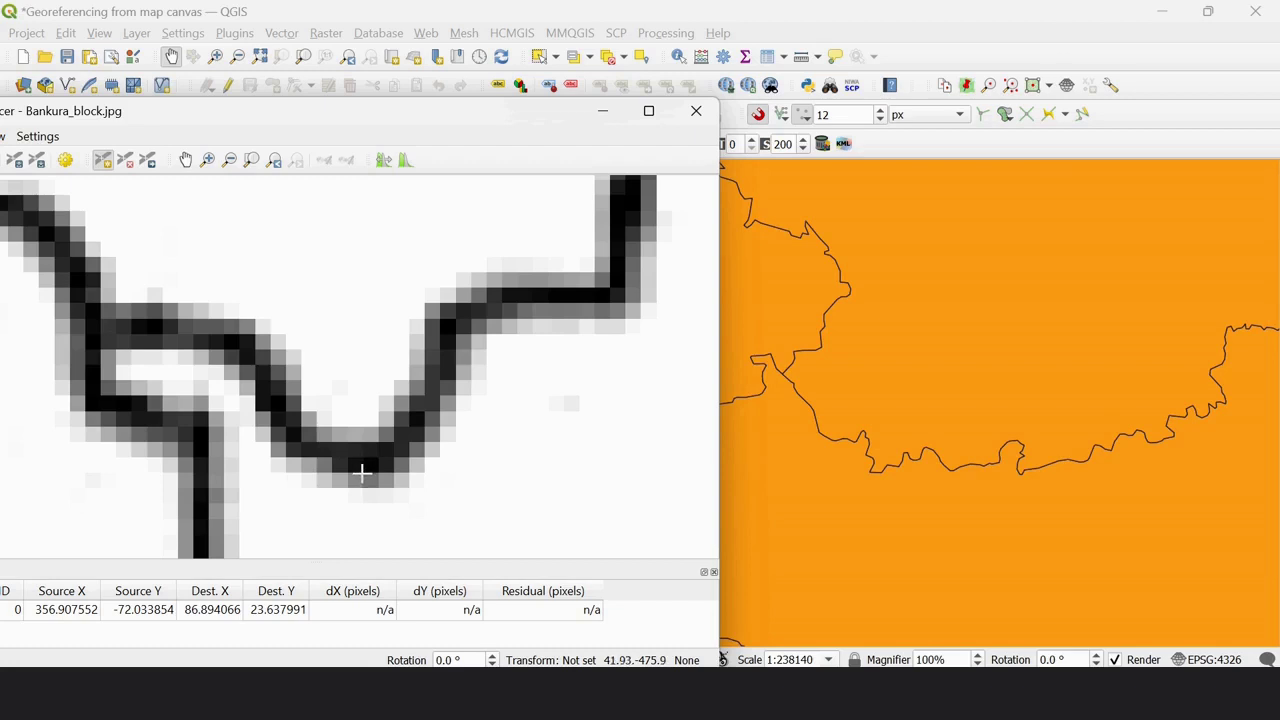
Add control point 1 at the eastern boundary bend, linked to 87.709740, 23.007570
click(362, 471)
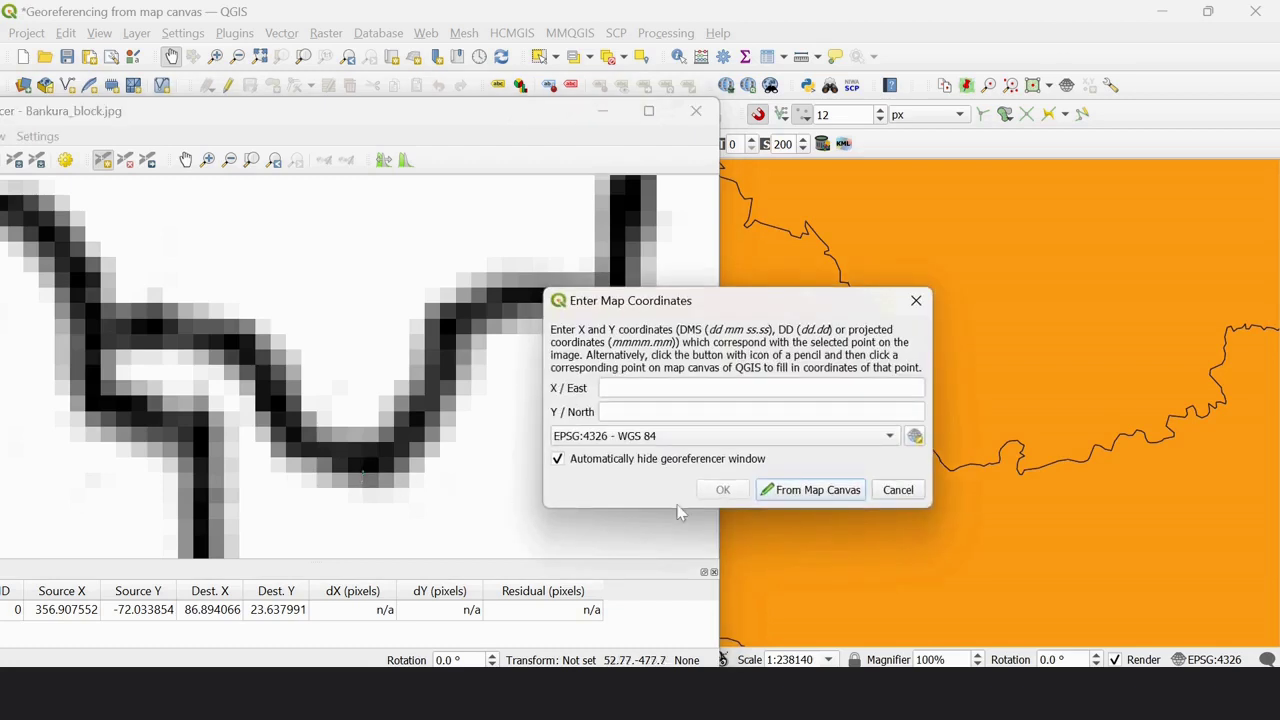
click(809, 492)
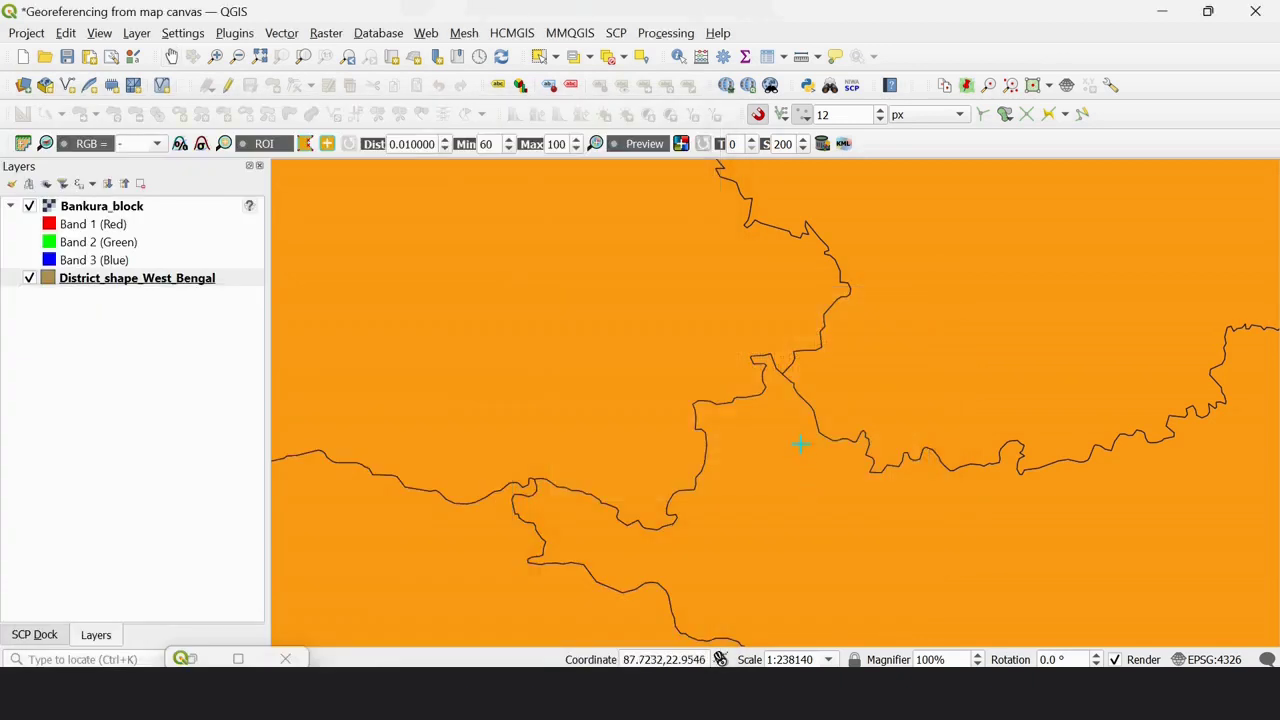
scroll(795, 410, up, 1)
scroll(768, 336, up, 1)
scroll(768, 327, up, 1)
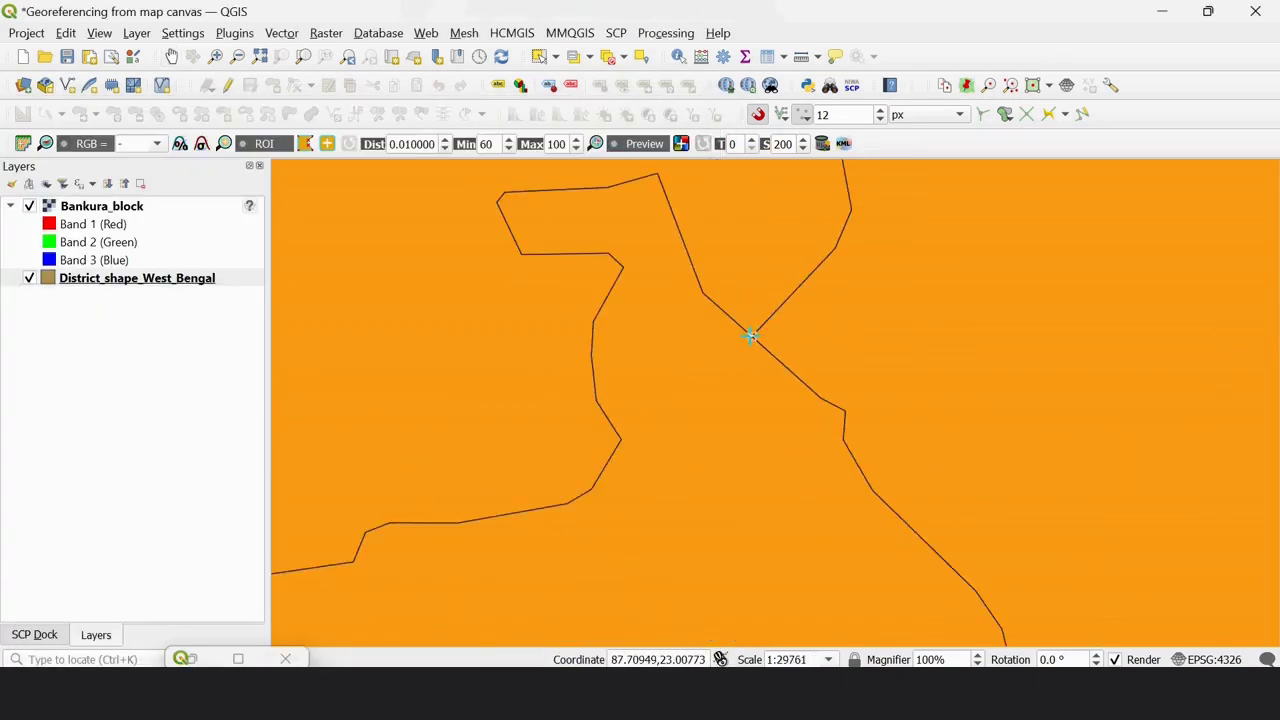
click(752, 336)
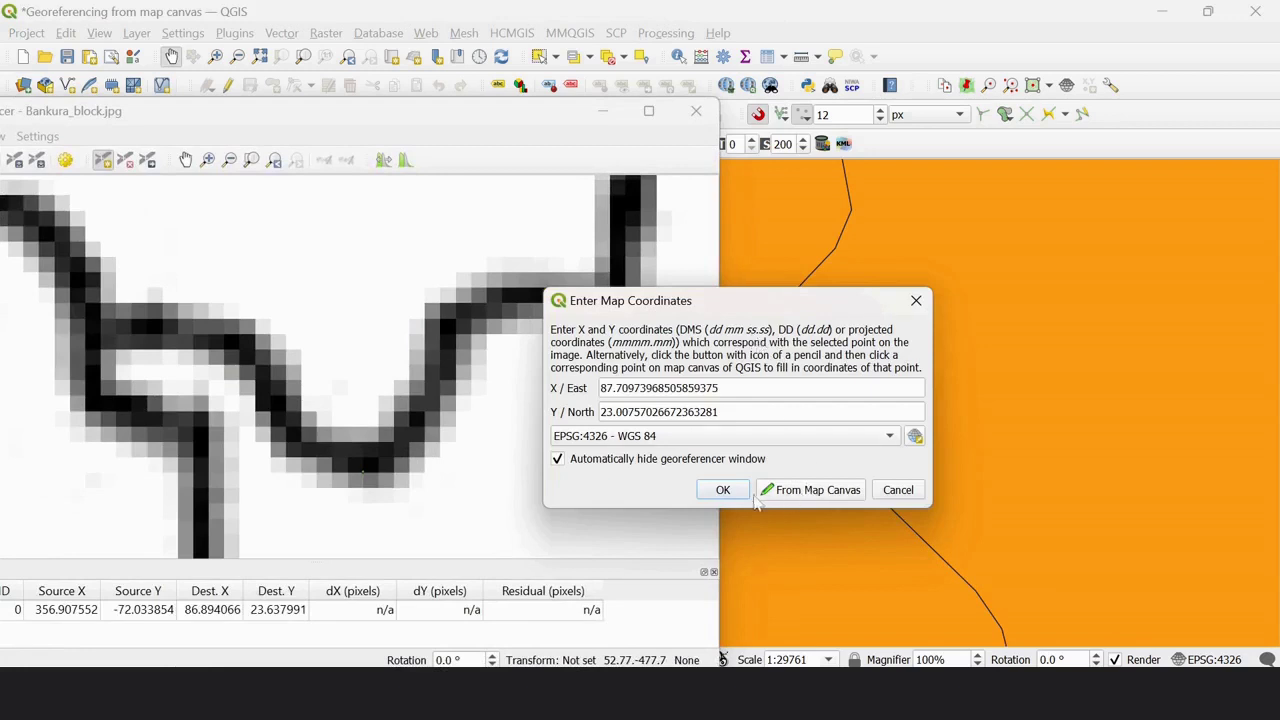
click(723, 490)
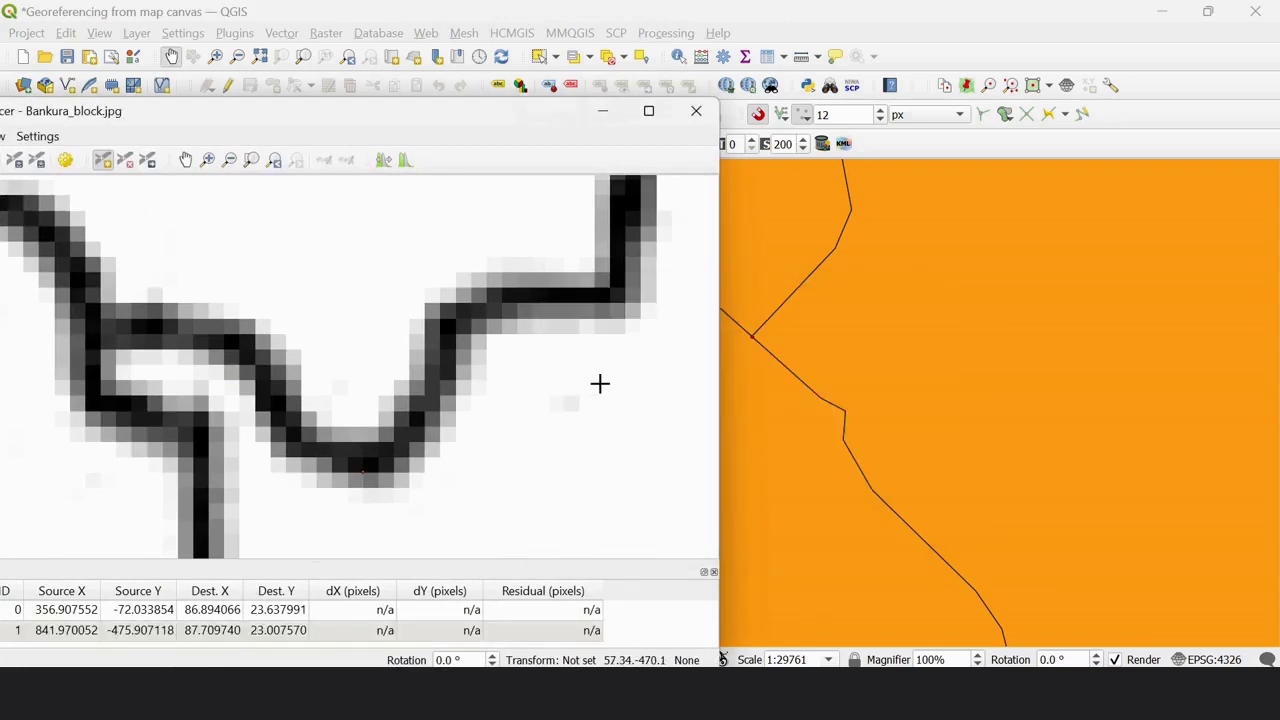
Pan and zoom both views to the southern tip of Raipur block
scroll(600, 383, down, 3)
scroll(600, 383, down, 2)
scroll(600, 383, down, 2)
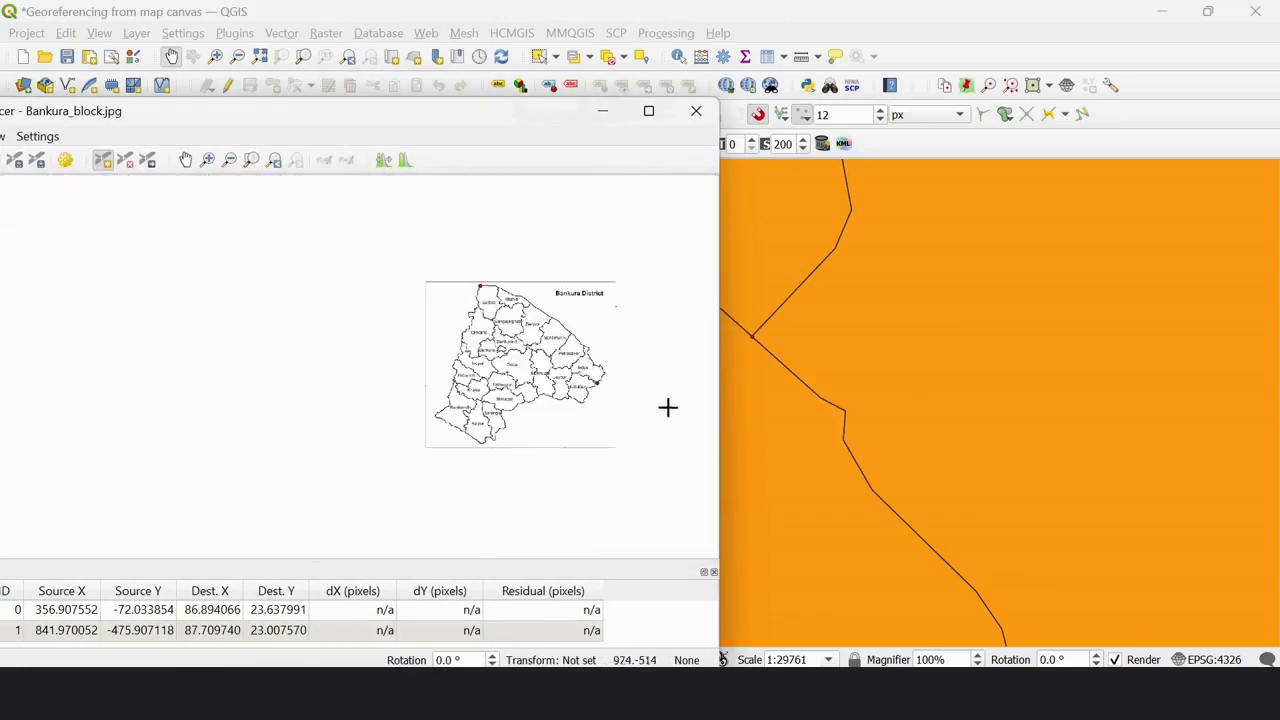
scroll(897, 397, down, 1)
scroll(897, 397, down, 2)
scroll(896, 397, down, 2)
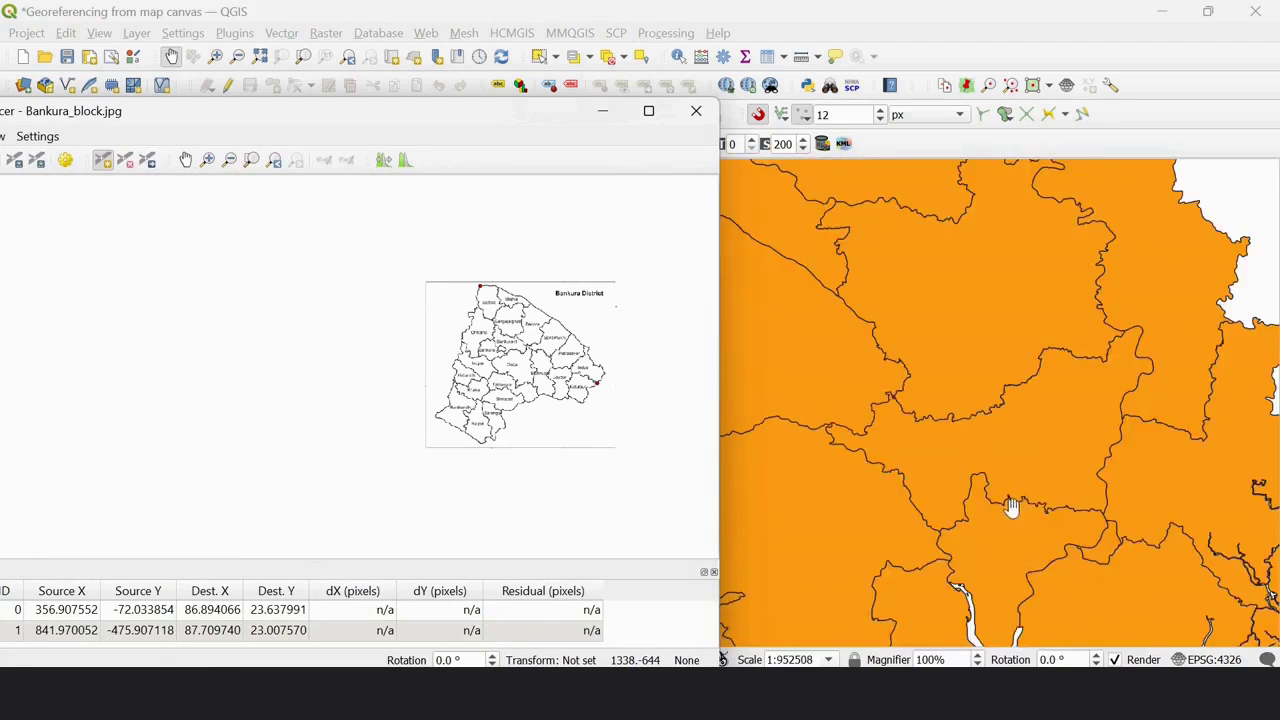
drag(888, 449, 1109, 333)
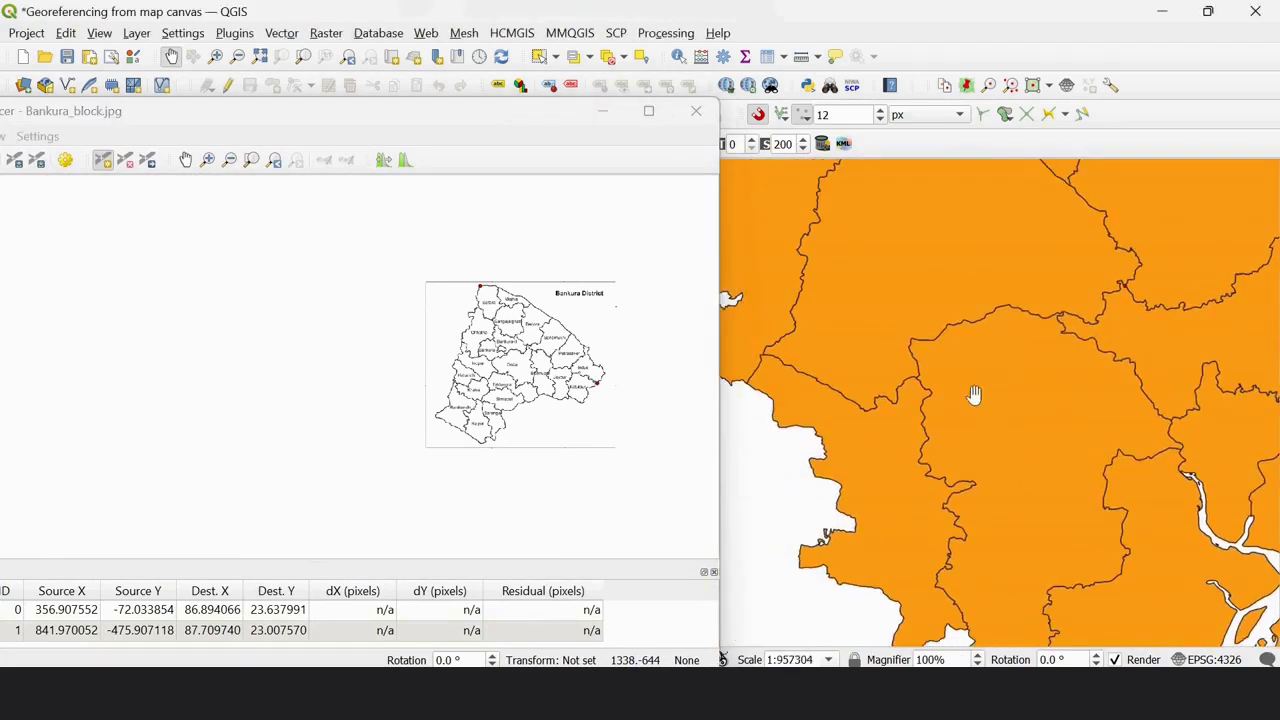
scroll(475, 442, up, 2)
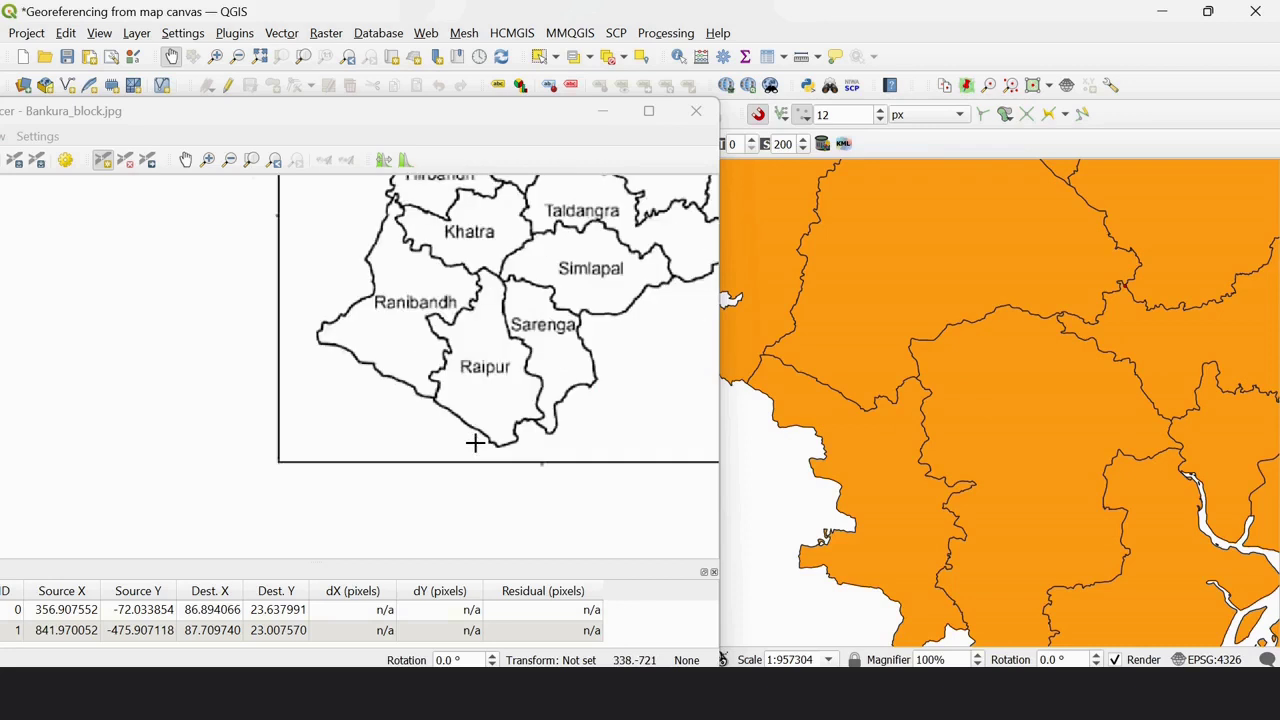
scroll(526, 432, up, 3)
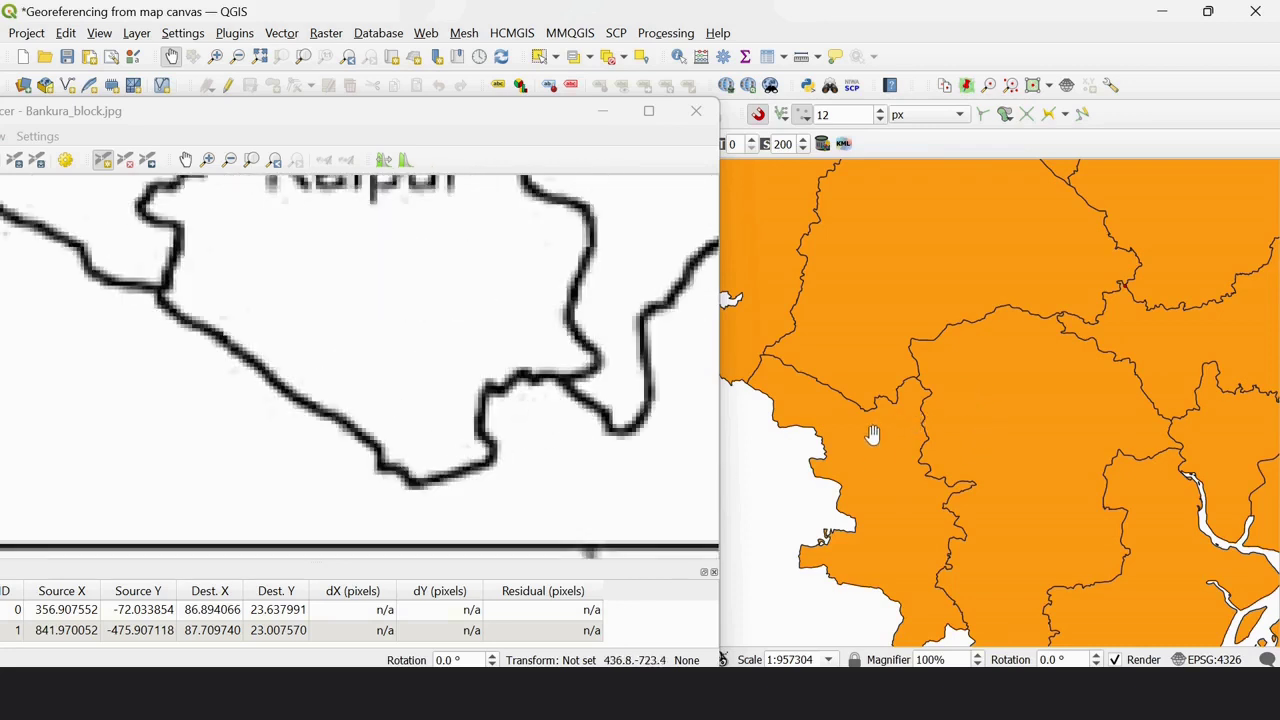
scroll(866, 432, up, 1)
scroll(876, 394, up, 1)
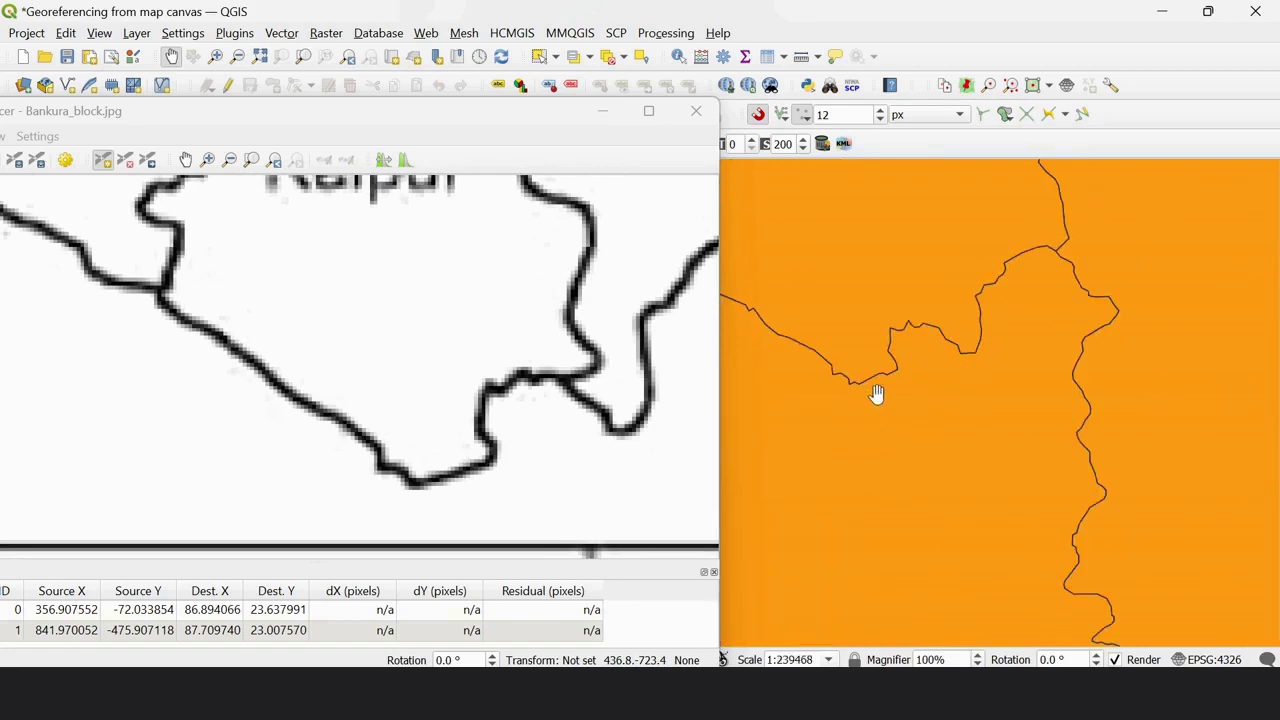
scroll(855, 400, up, 1)
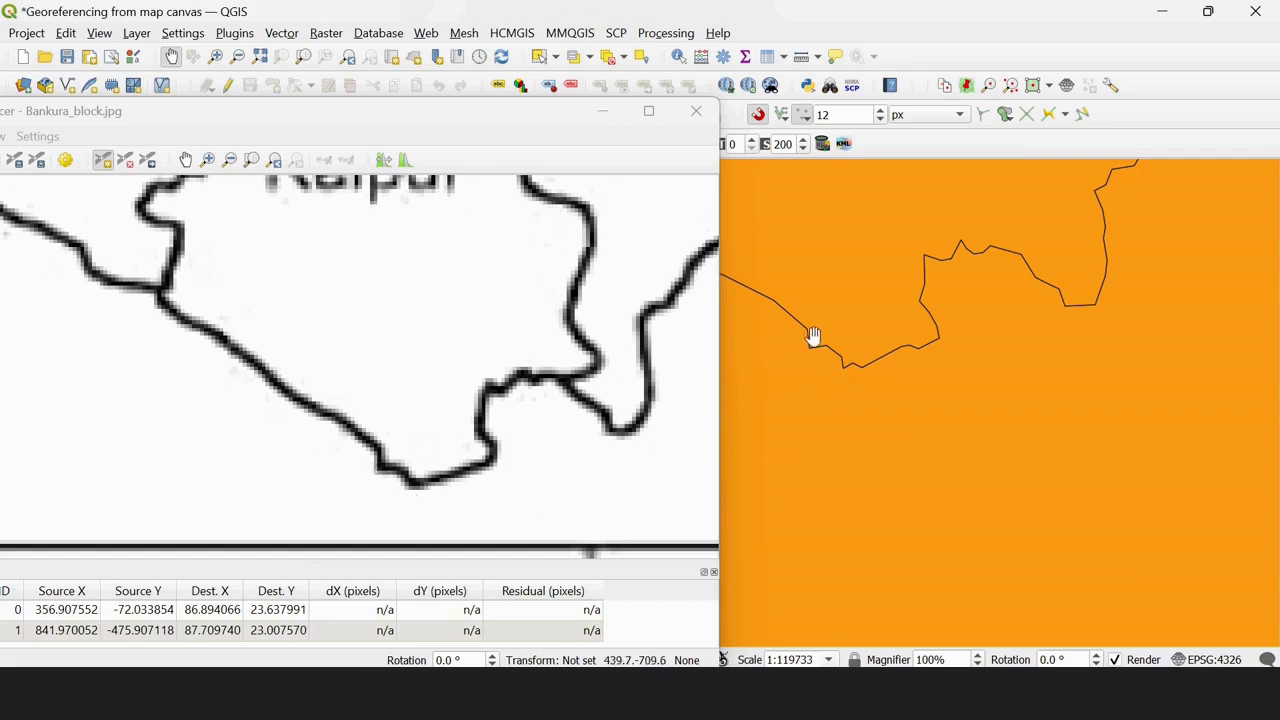
scroll(812, 336, up, 2)
scroll(393, 465, up, 2)
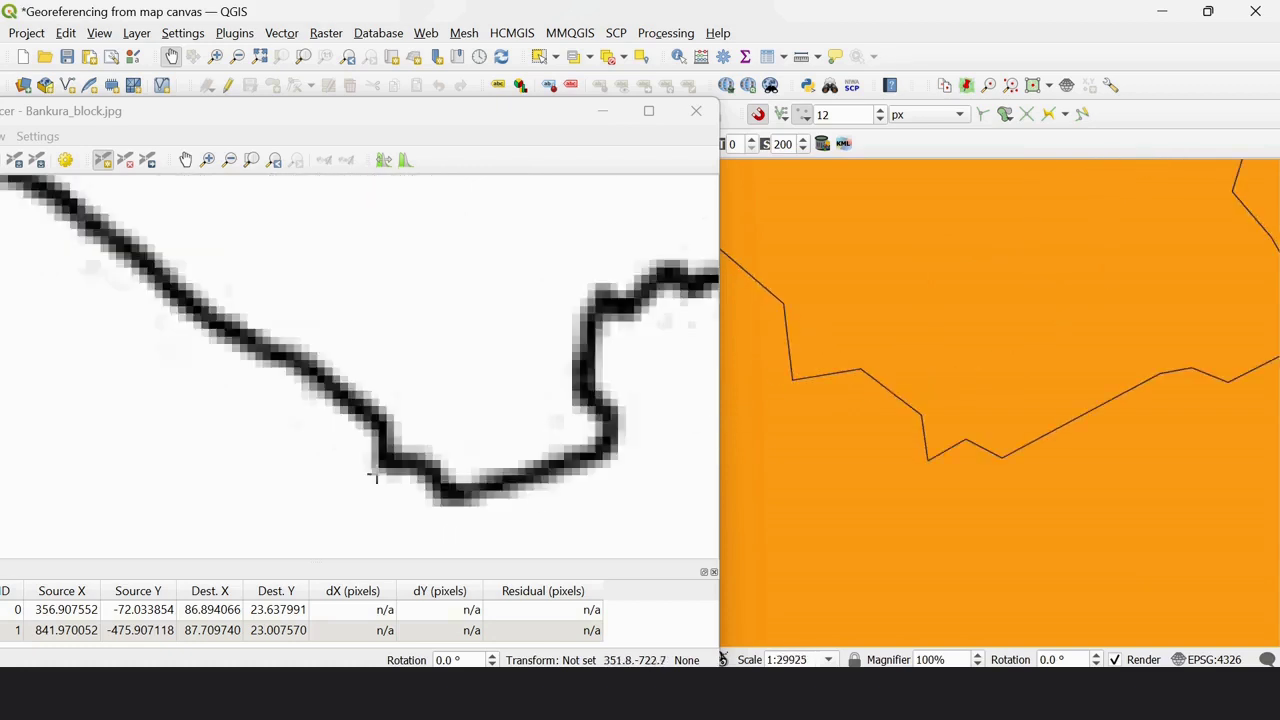
scroll(393, 465, up, 2)
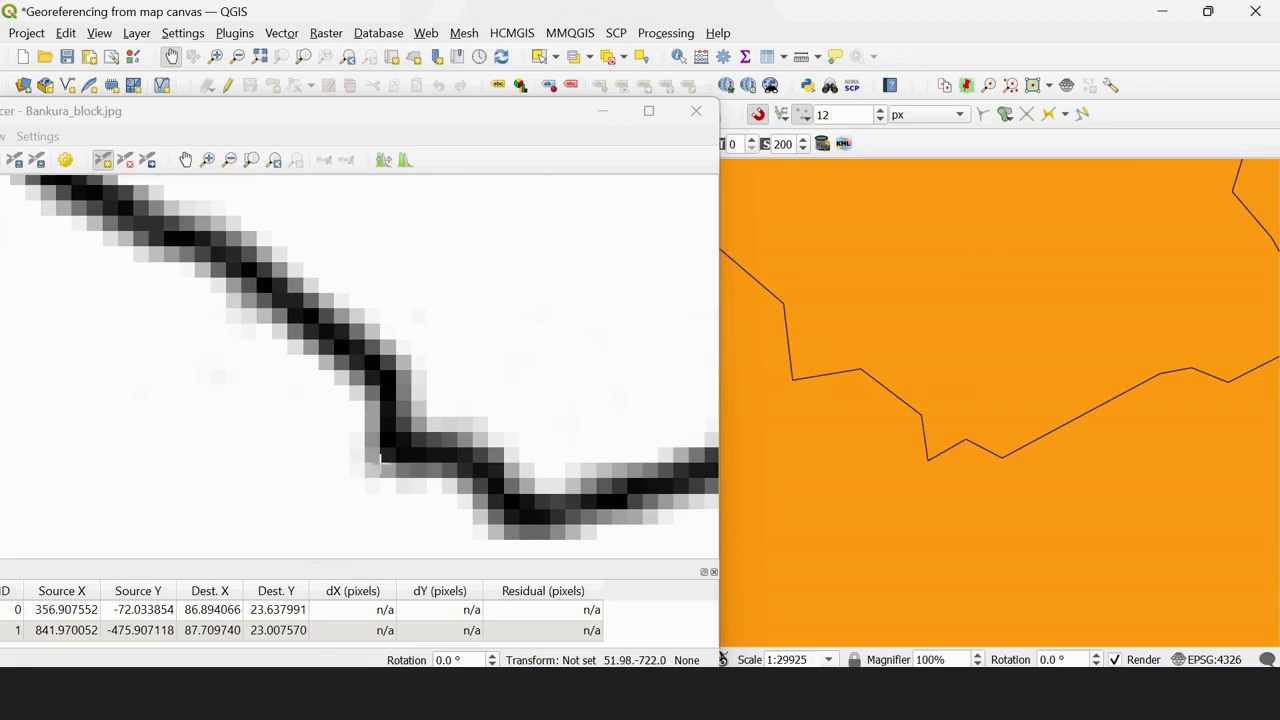
Add a control point at Raipur's southern bend, linked to 86.902153, 22.630541
click(379, 459)
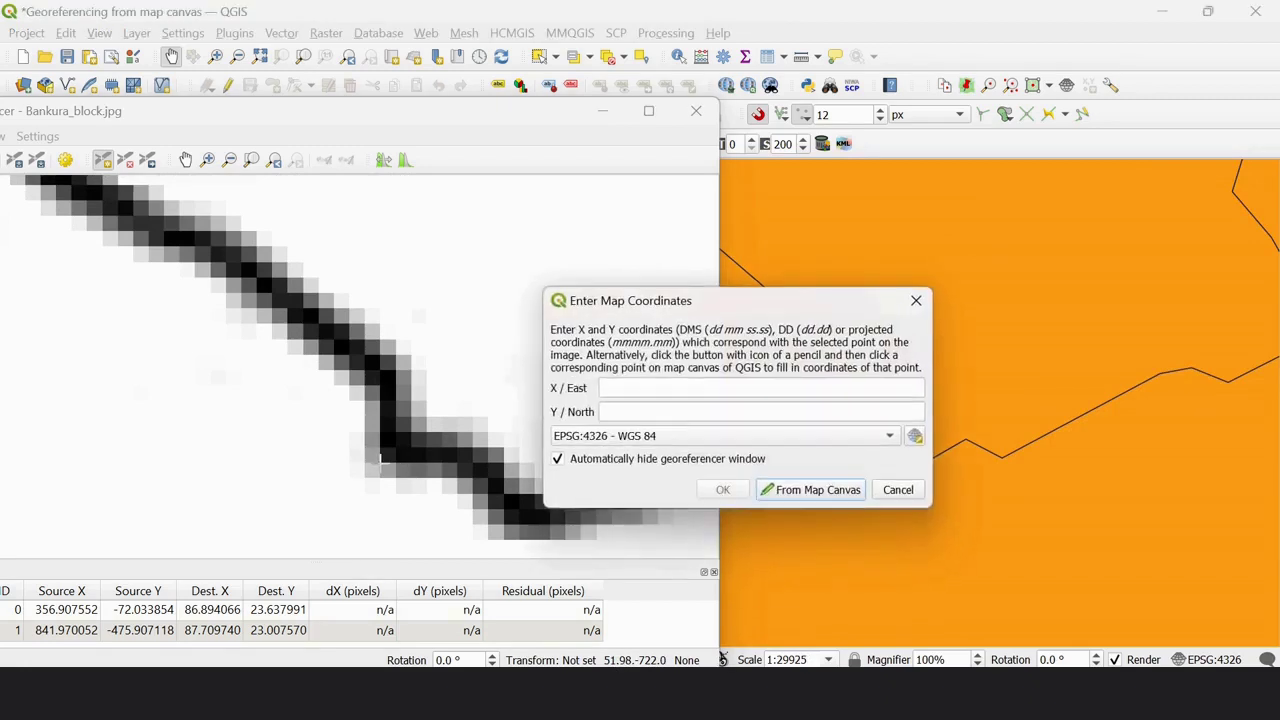
click(830, 490)
scroll(800, 417, up, 2)
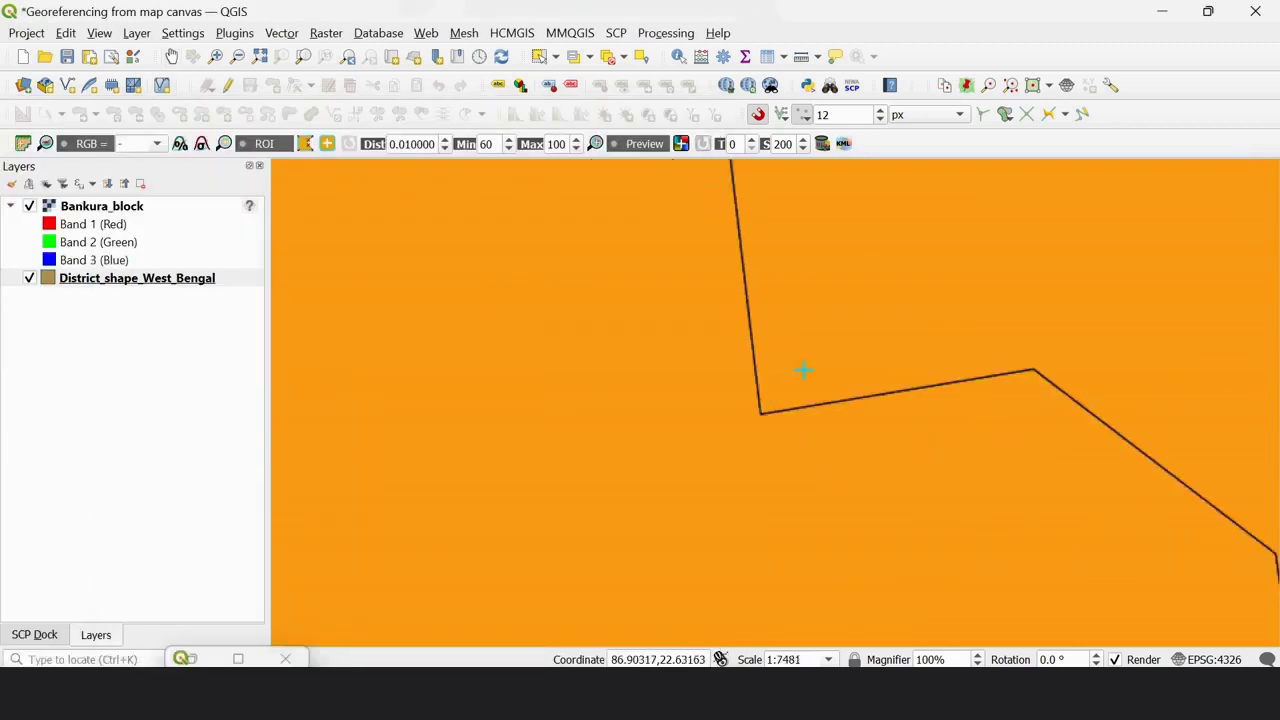
click(760, 413)
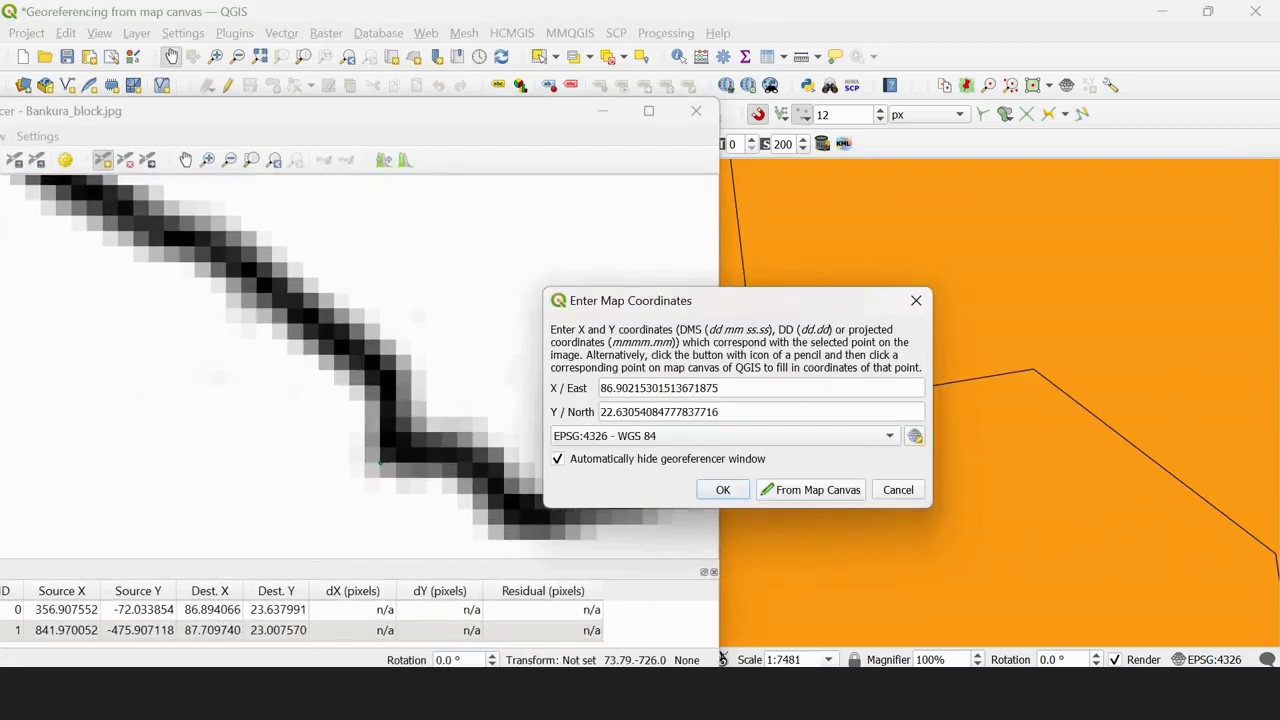
click(736, 494)
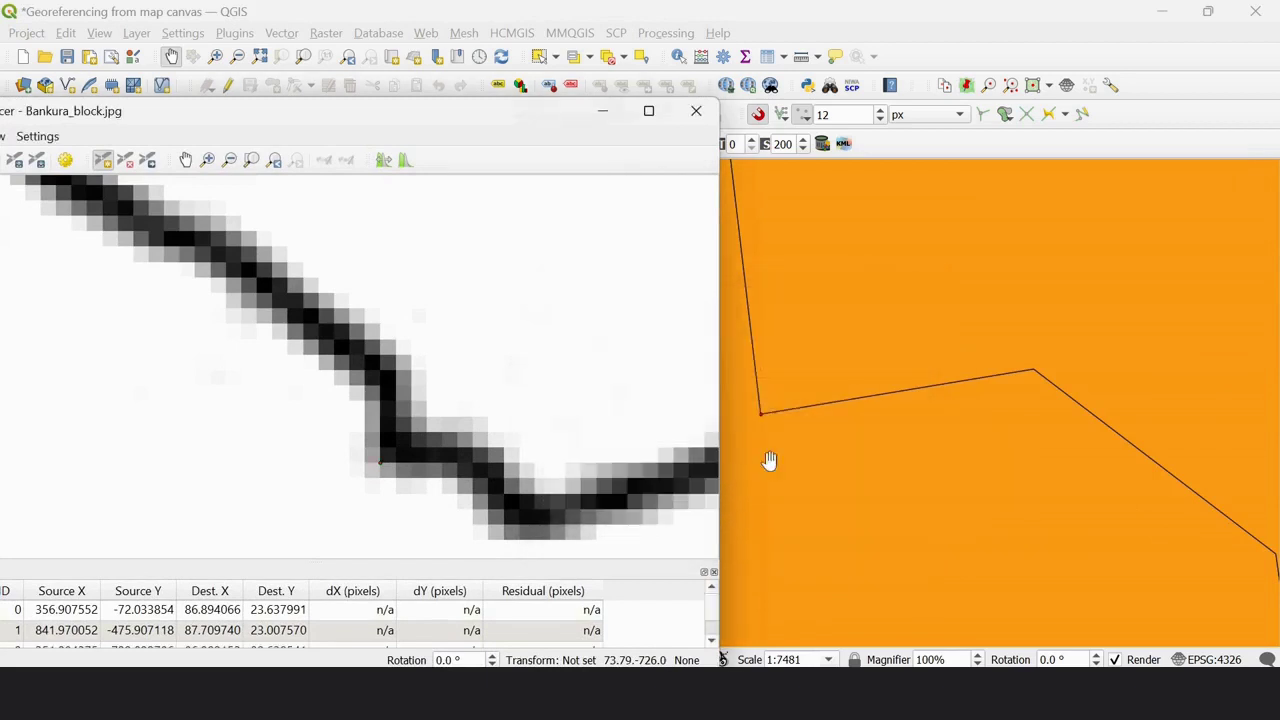
Zoom the scanned map to Ranibandh's western boundary corner
scroll(894, 366, down, 3)
scroll(894, 366, down, 1)
scroll(895, 367, down, 1)
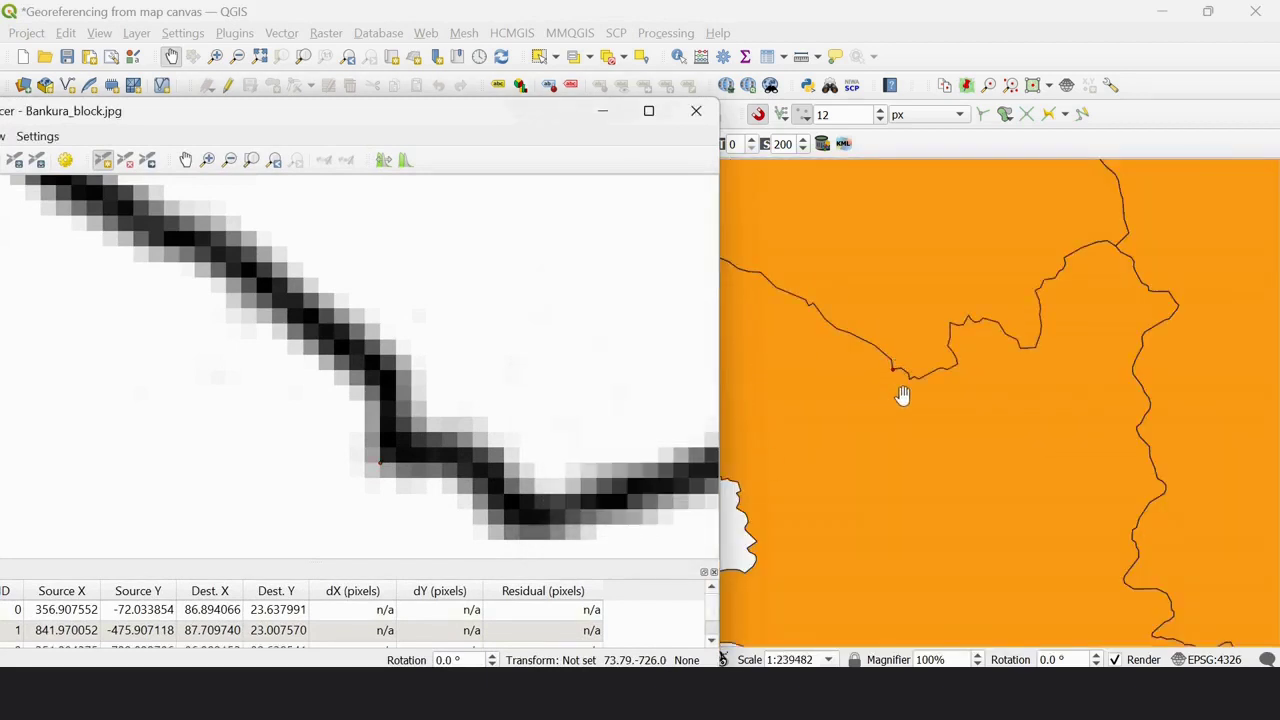
scroll(903, 394, down, 2)
scroll(513, 413, down, 2)
scroll(513, 413, down, 2)
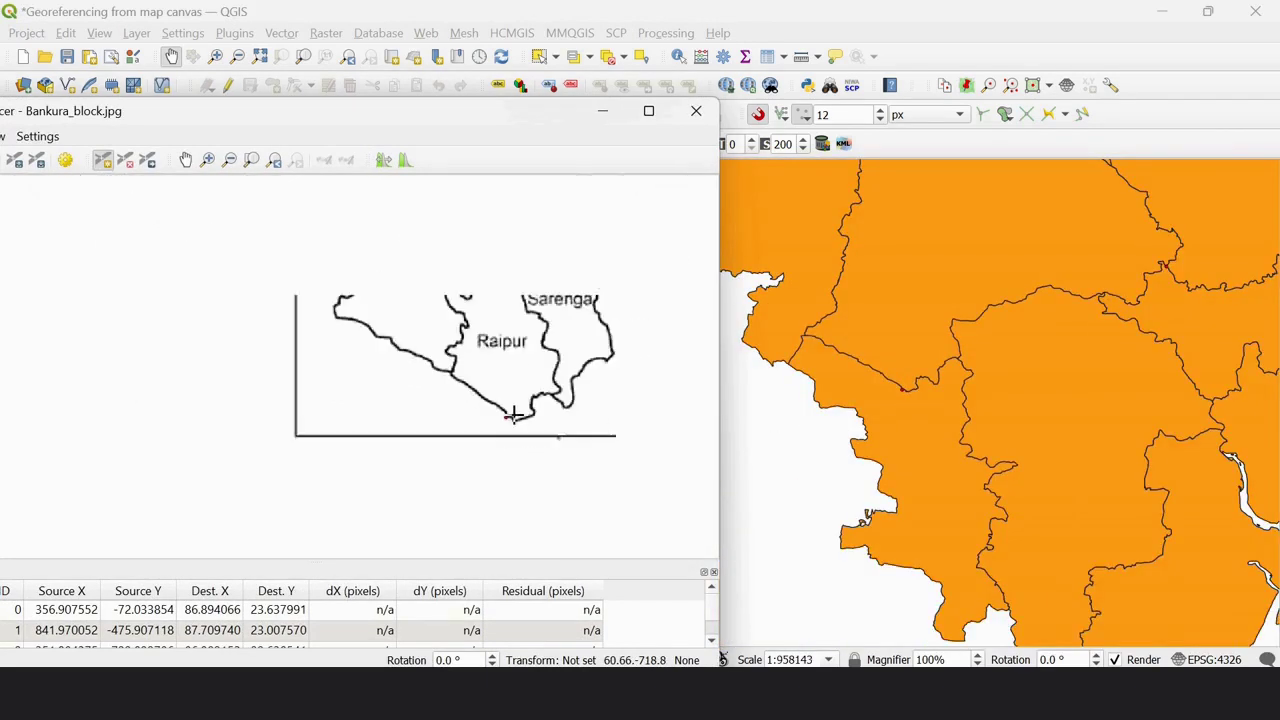
scroll(513, 413, down, 1)
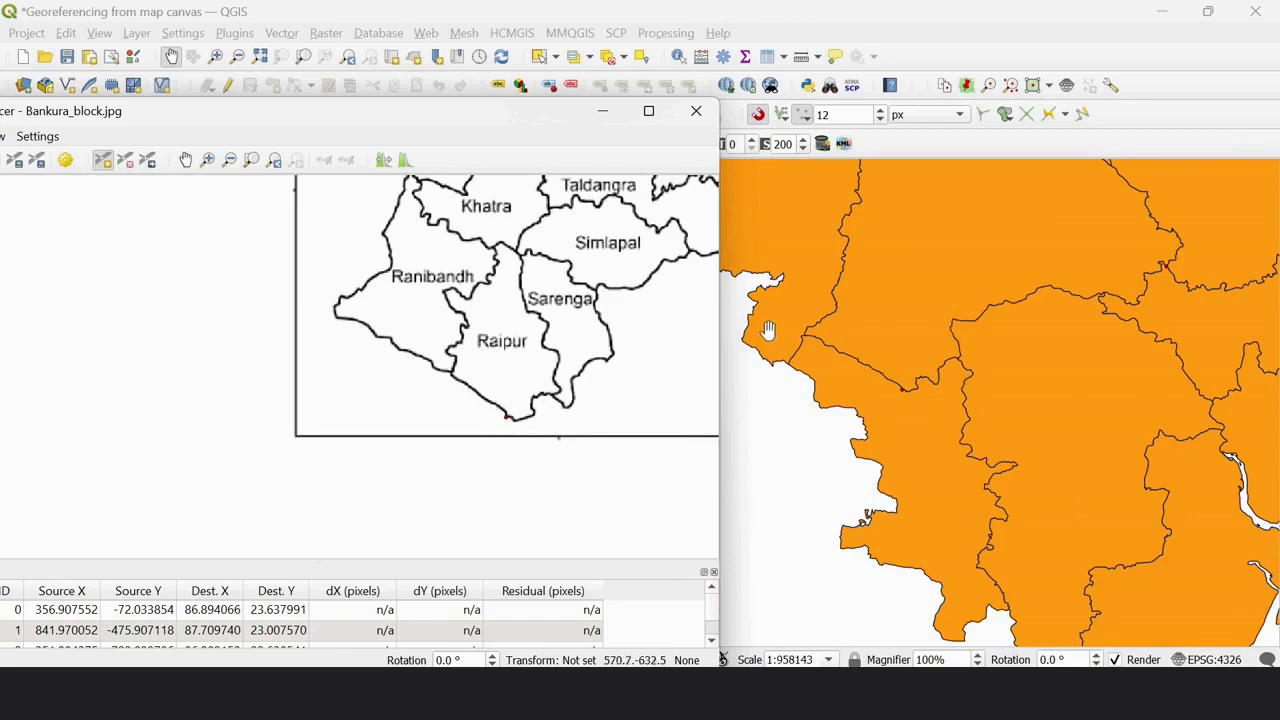
scroll(774, 329, up, 2)
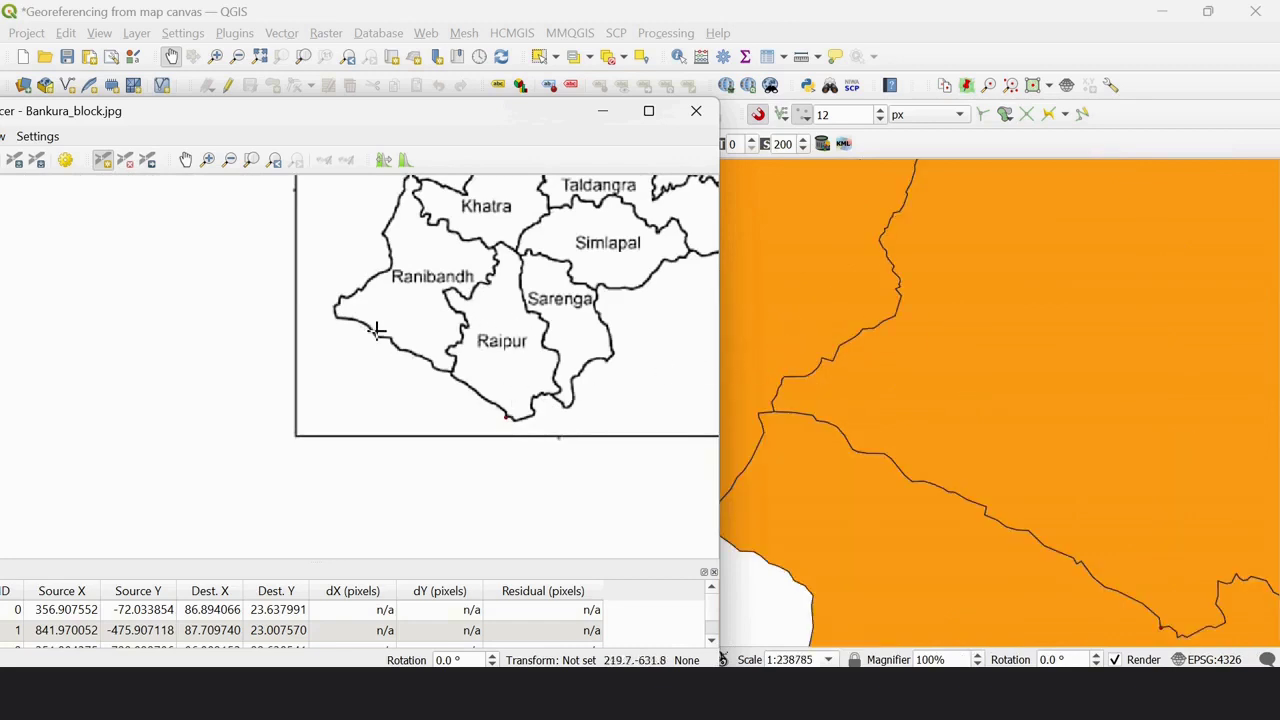
scroll(327, 297, up, 1)
scroll(327, 297, up, 1)
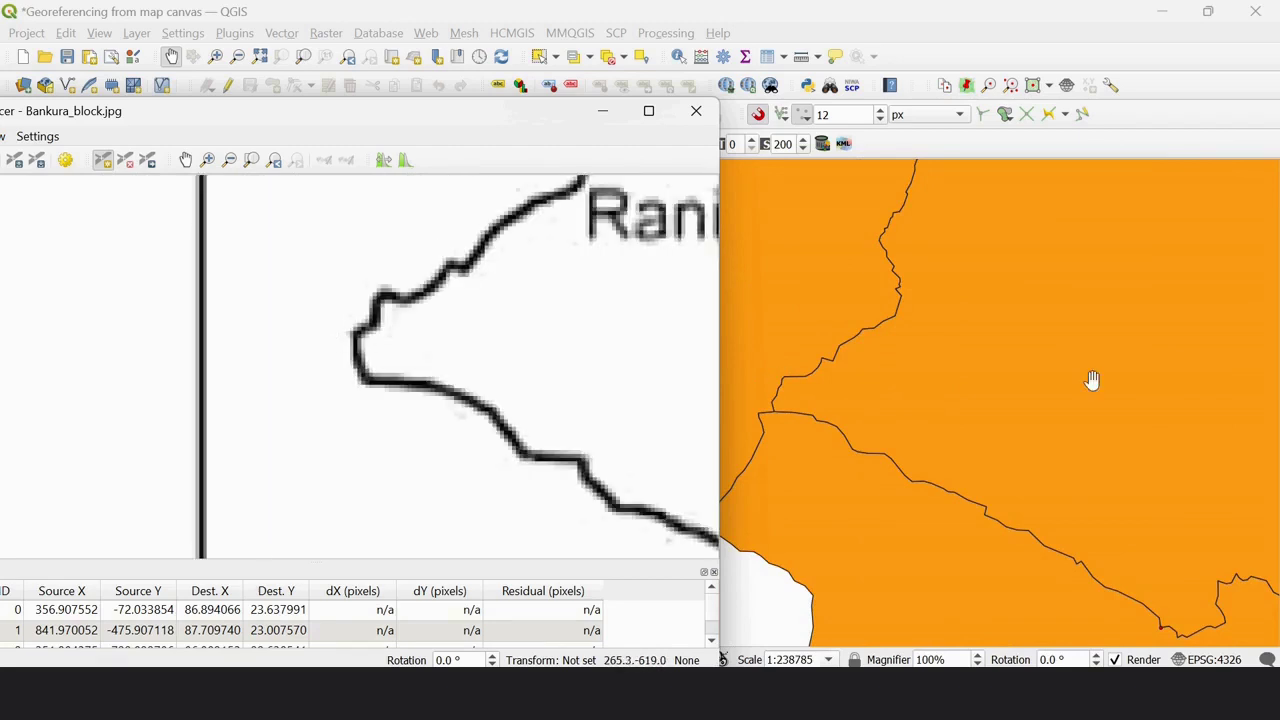
scroll(771, 410, up, 1)
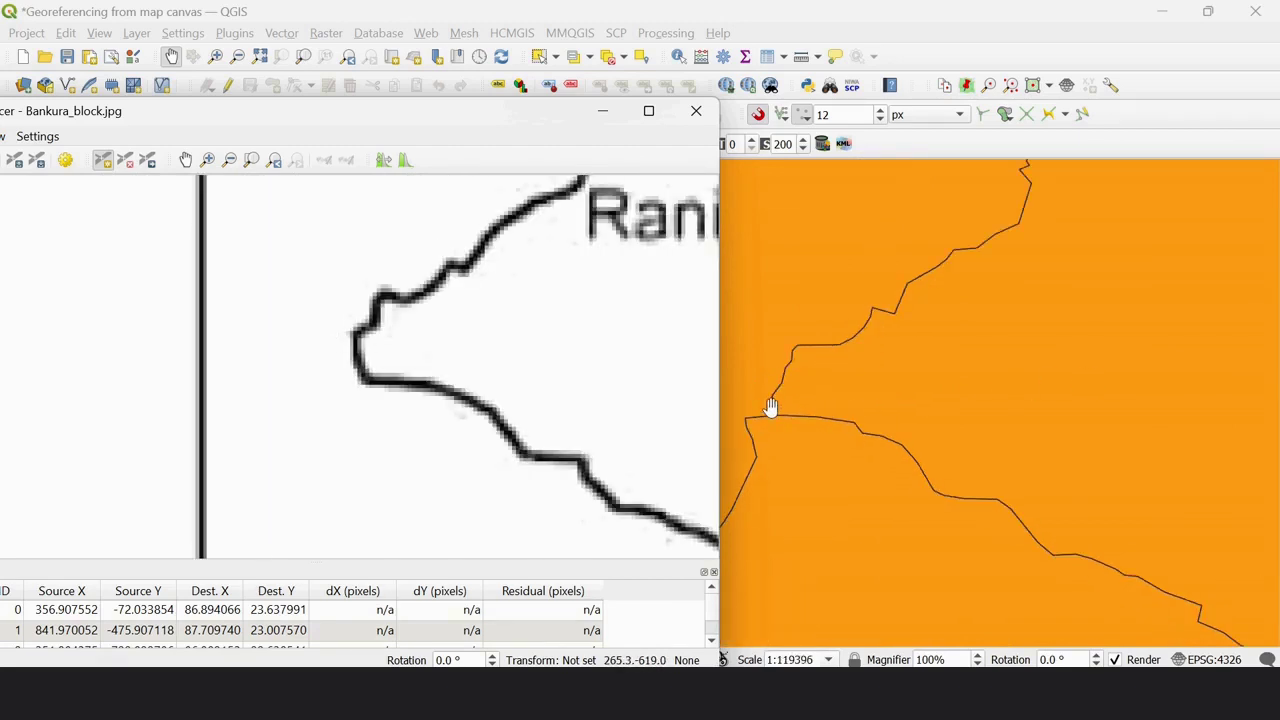
scroll(368, 385, up, 2)
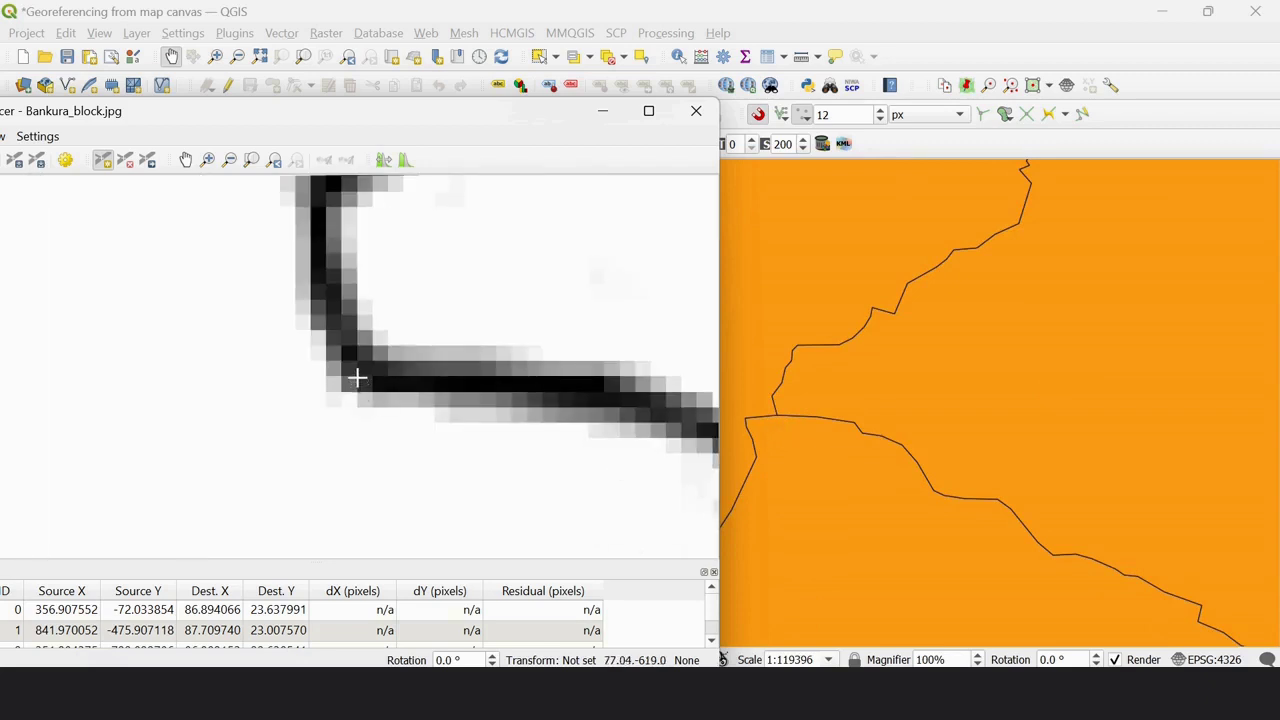
Add a fourth control point at Ranibandh's west corner, linked to 86.606926, 22.795778
click(357, 377)
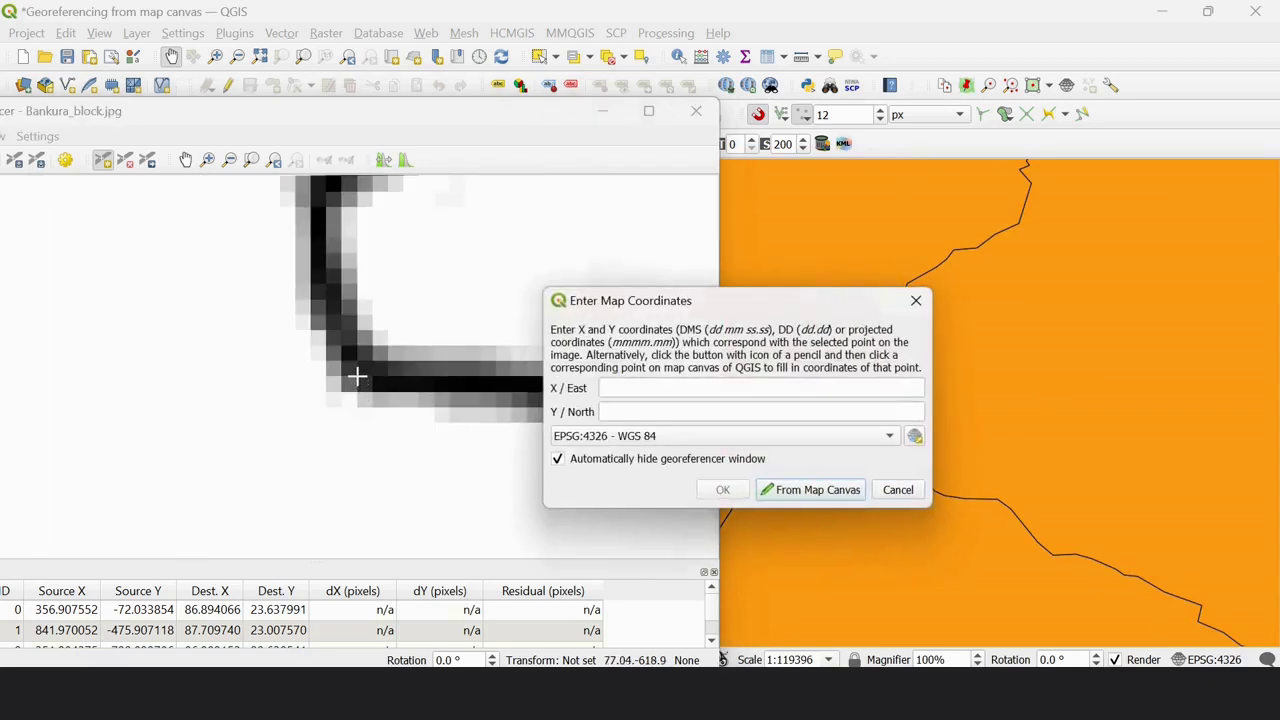
click(812, 490)
scroll(790, 433, up, 1)
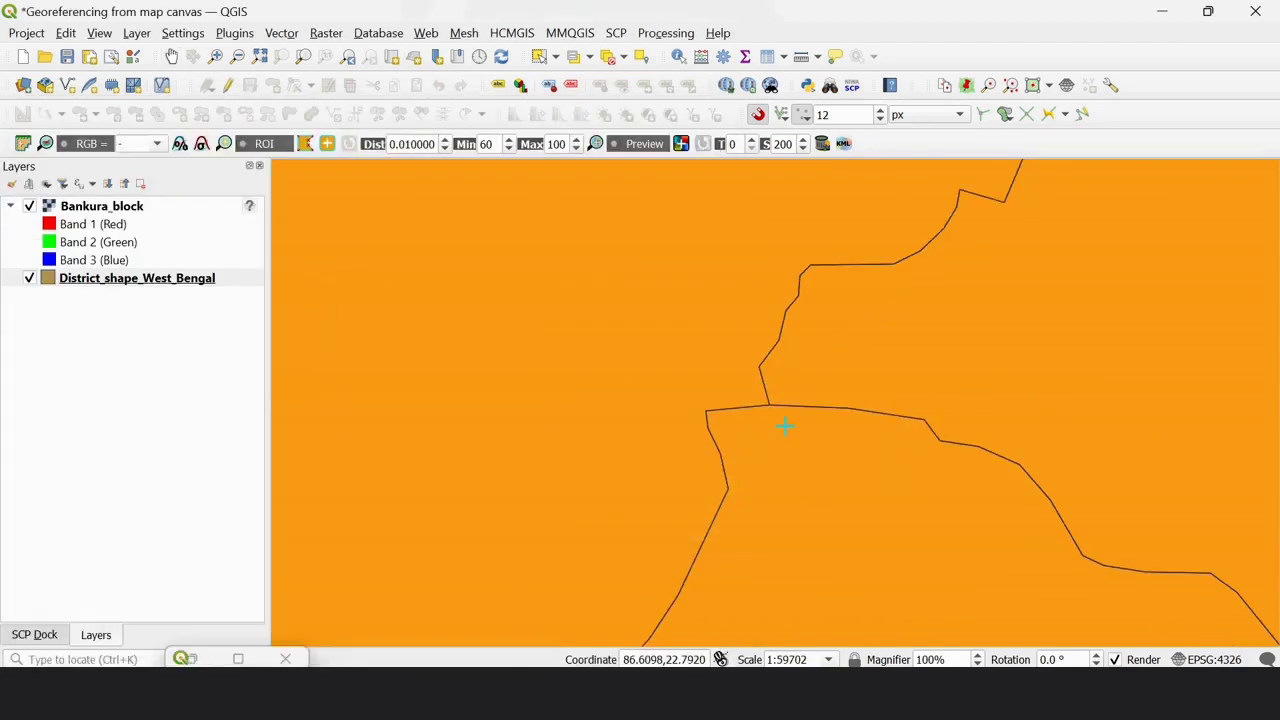
scroll(770, 404, up, 2)
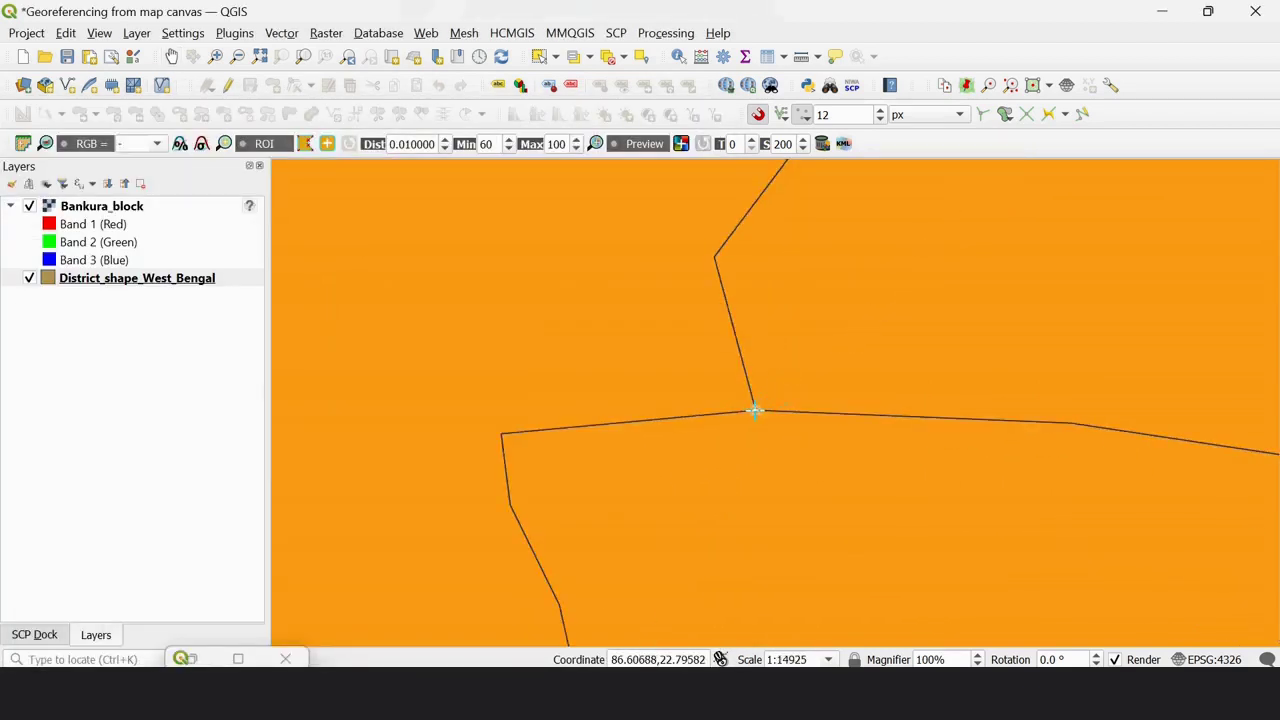
click(755, 410)
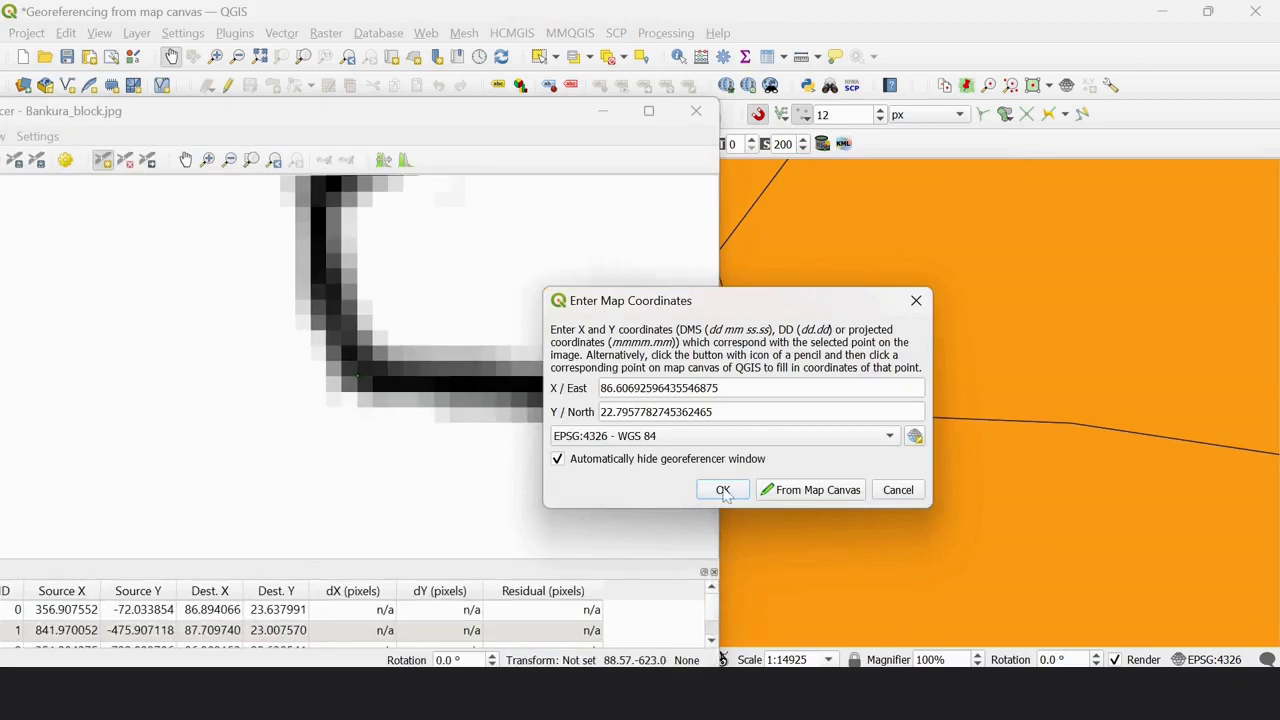
click(723, 490)
Zoom out and maximize the Georeferencer window to fill the screen
scroll(851, 394, down, 2)
scroll(851, 394, down, 3)
scroll(855, 395, down, 2)
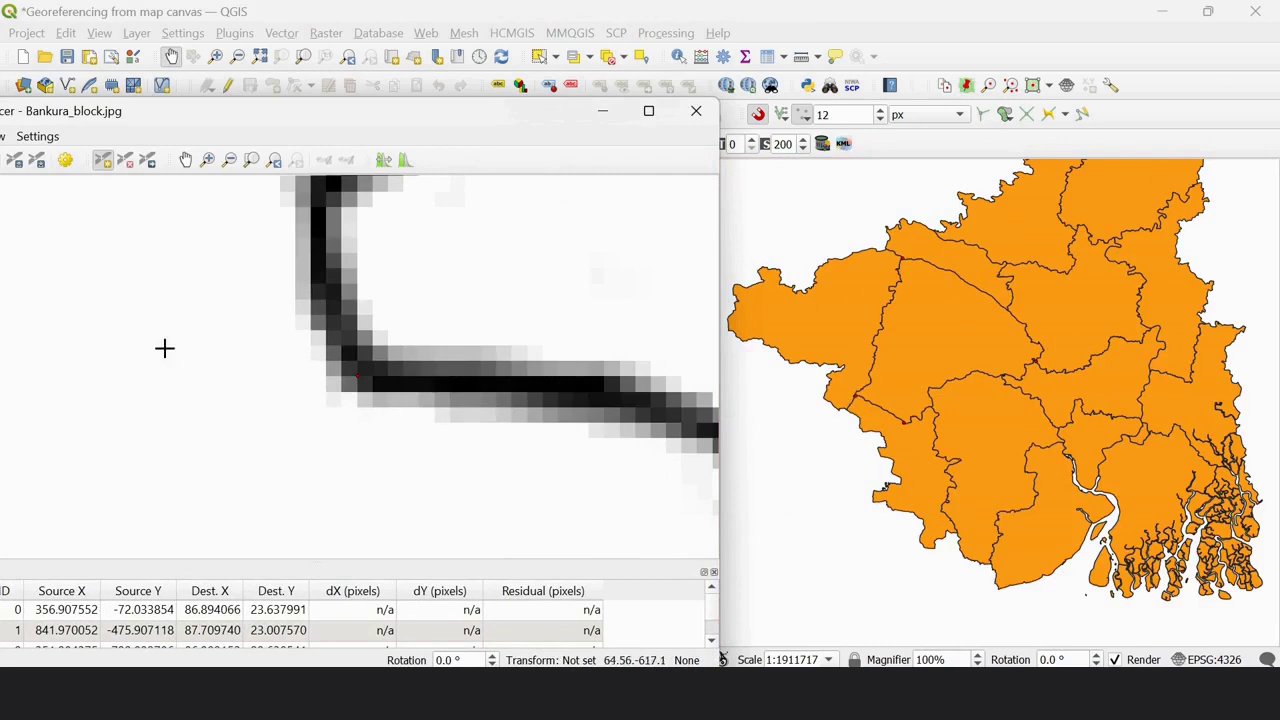
scroll(287, 352, down, 2)
scroll(290, 354, down, 3)
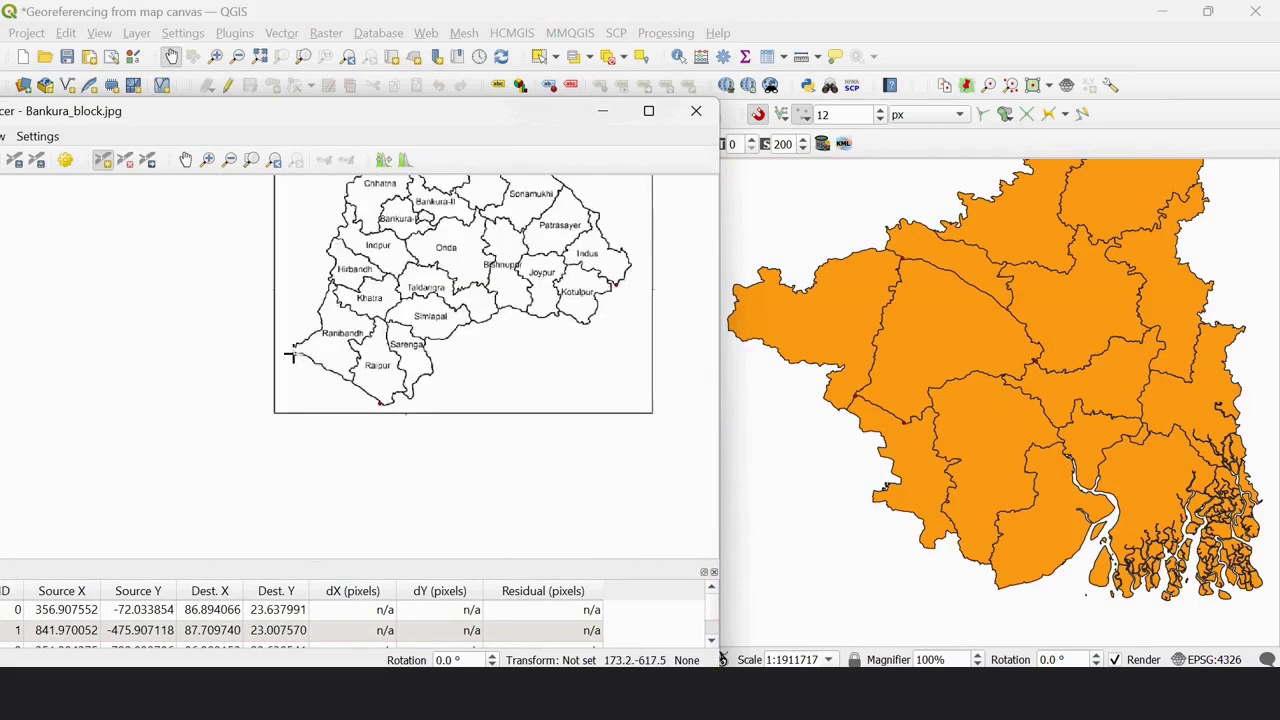
scroll(292, 354, down, 2)
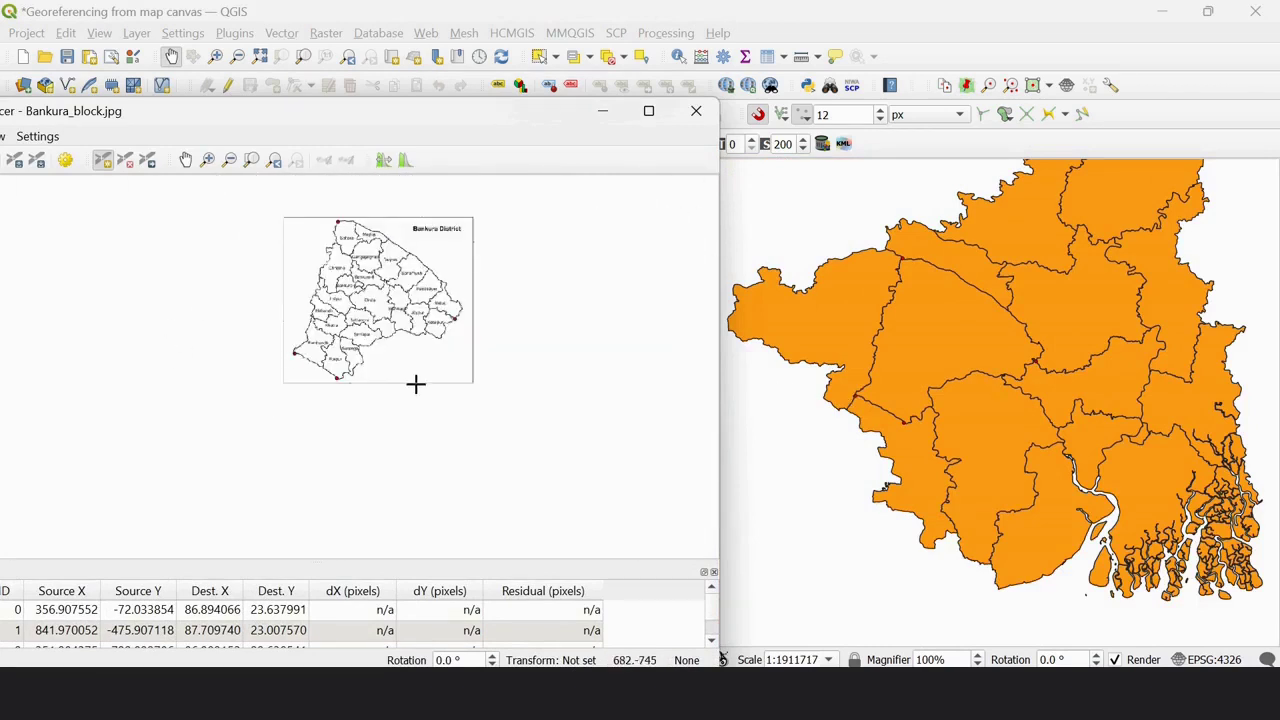
scroll(477, 394, down, 2)
scroll(477, 394, down, 2)
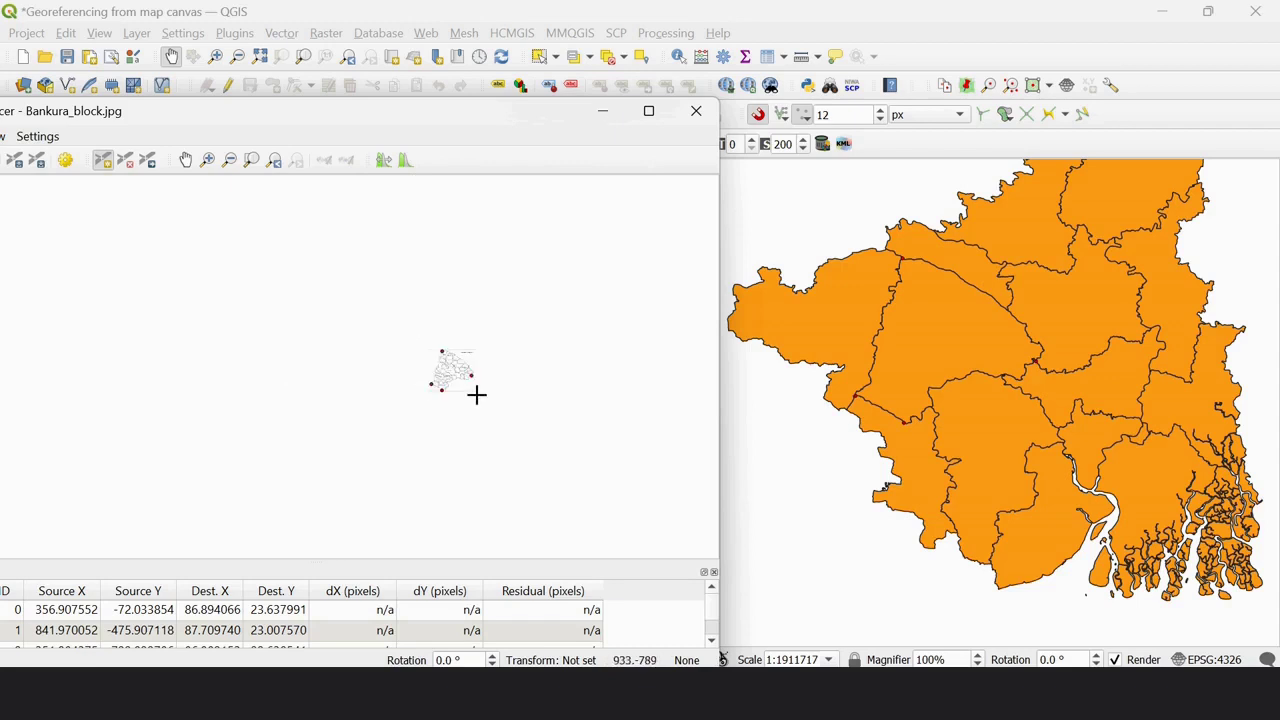
scroll(477, 394, up, 2)
drag(560, 137, 614, 2)
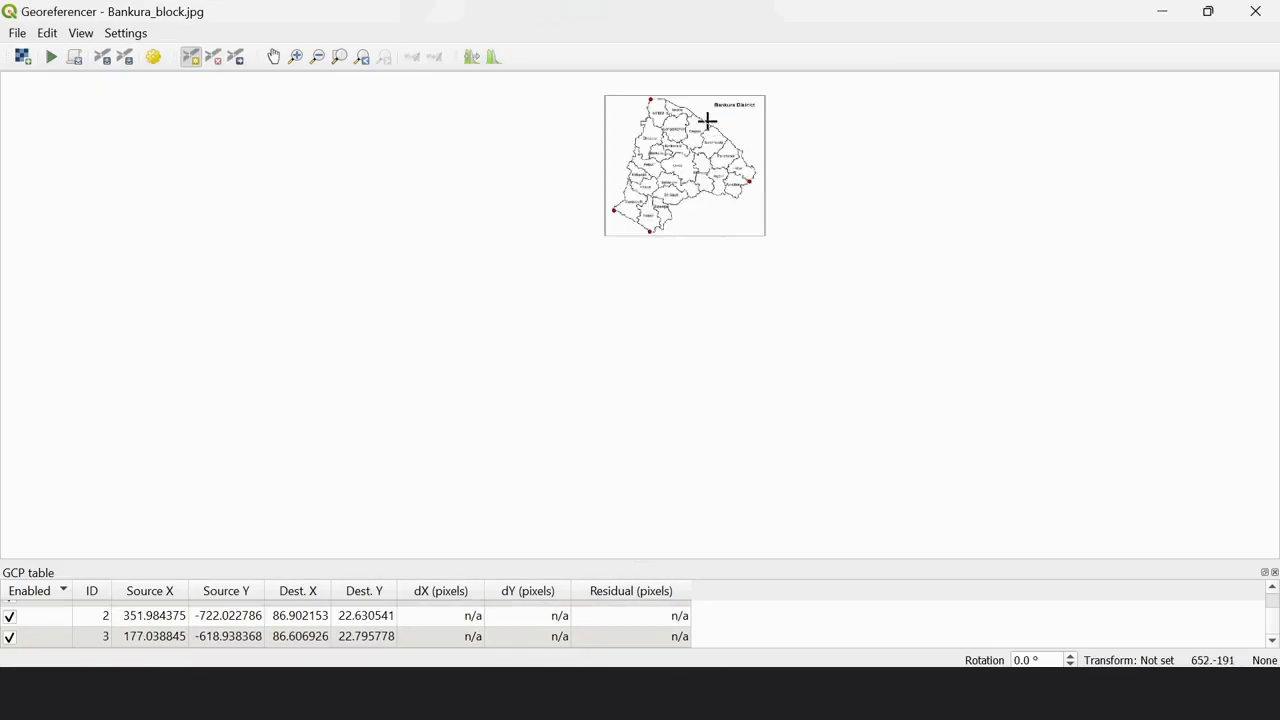
scroll(700, 115, up, 2)
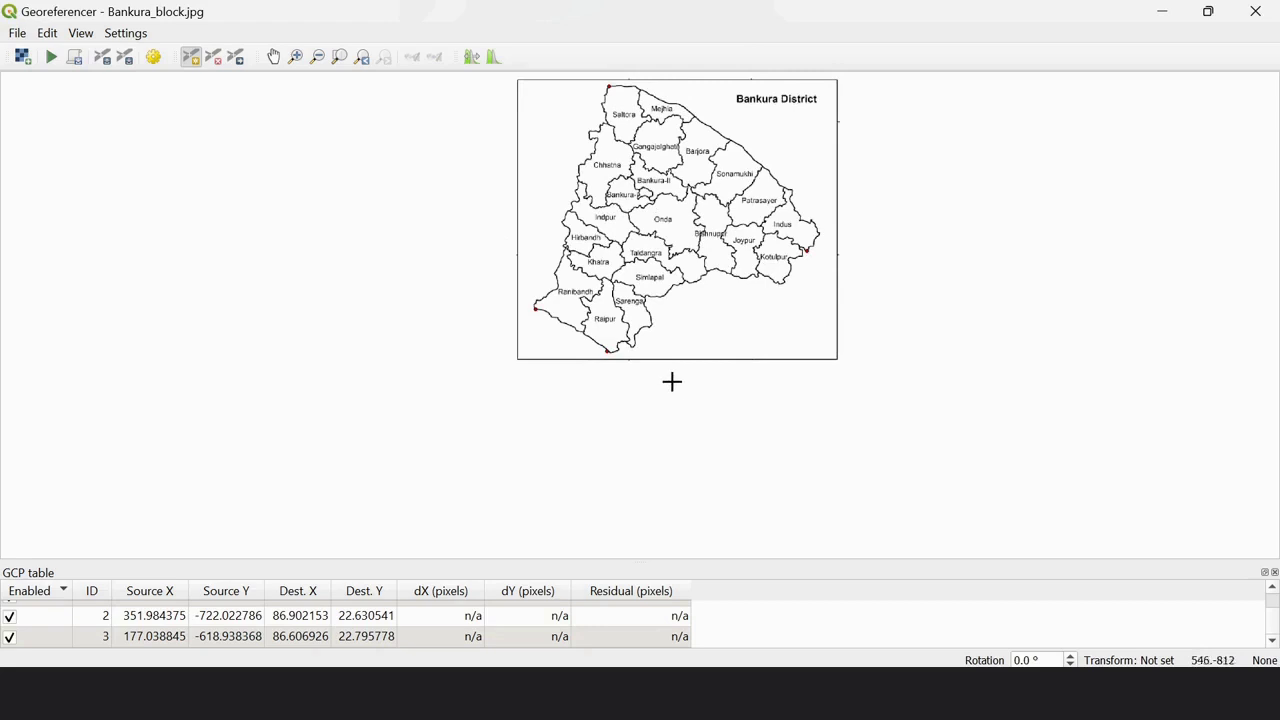
Set Polynomial 1 transformation to EPSG:4326 with output raster Bankura_block_modified.tif
click(153, 57)
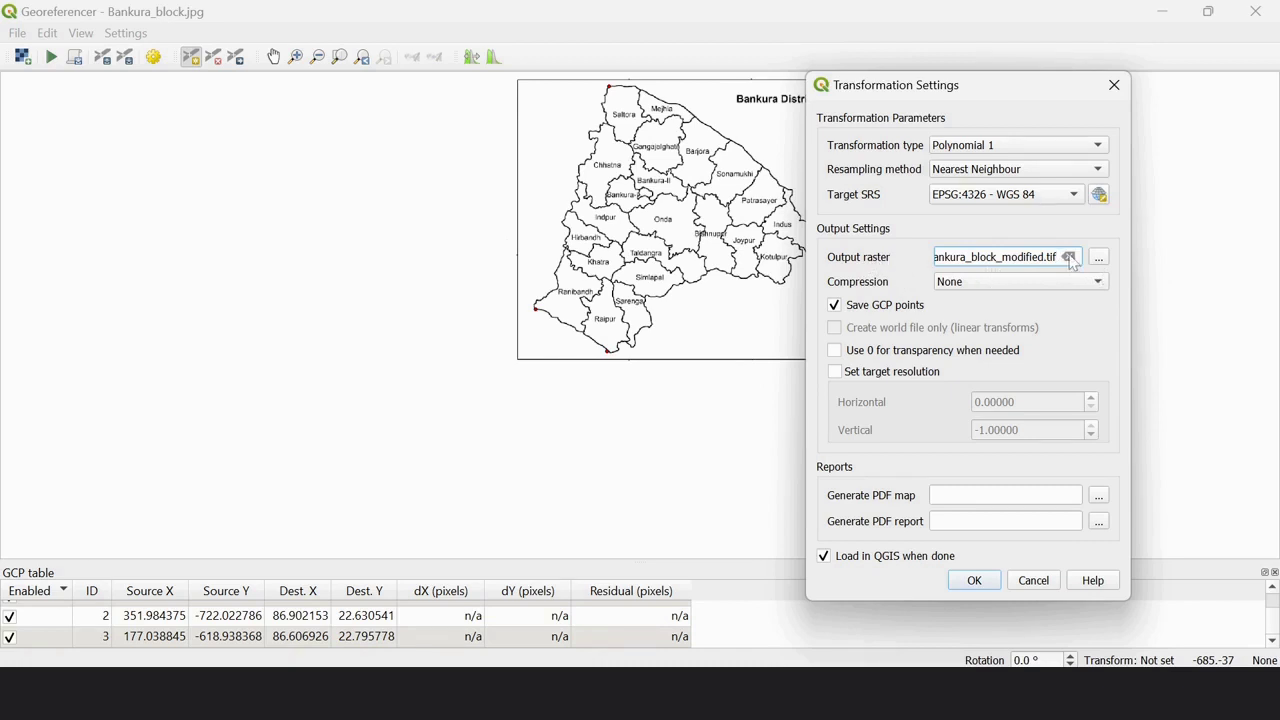
click(1099, 260)
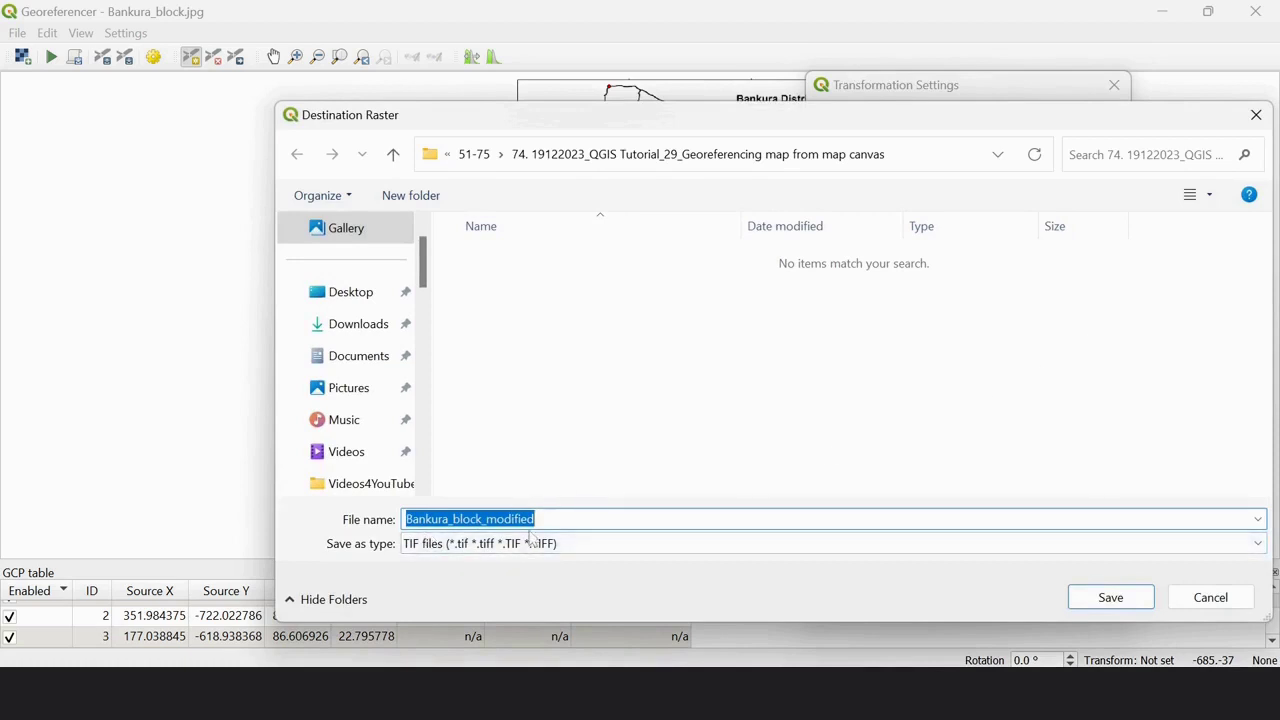
click(1112, 598)
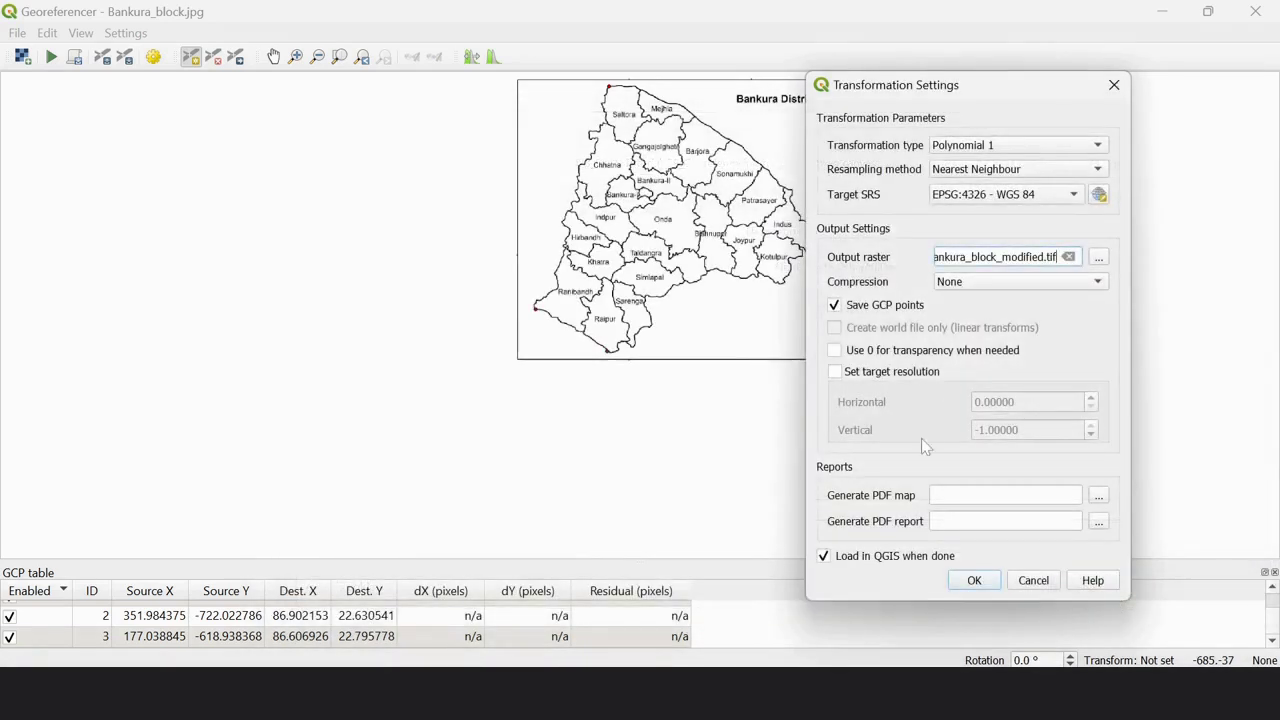
click(972, 580)
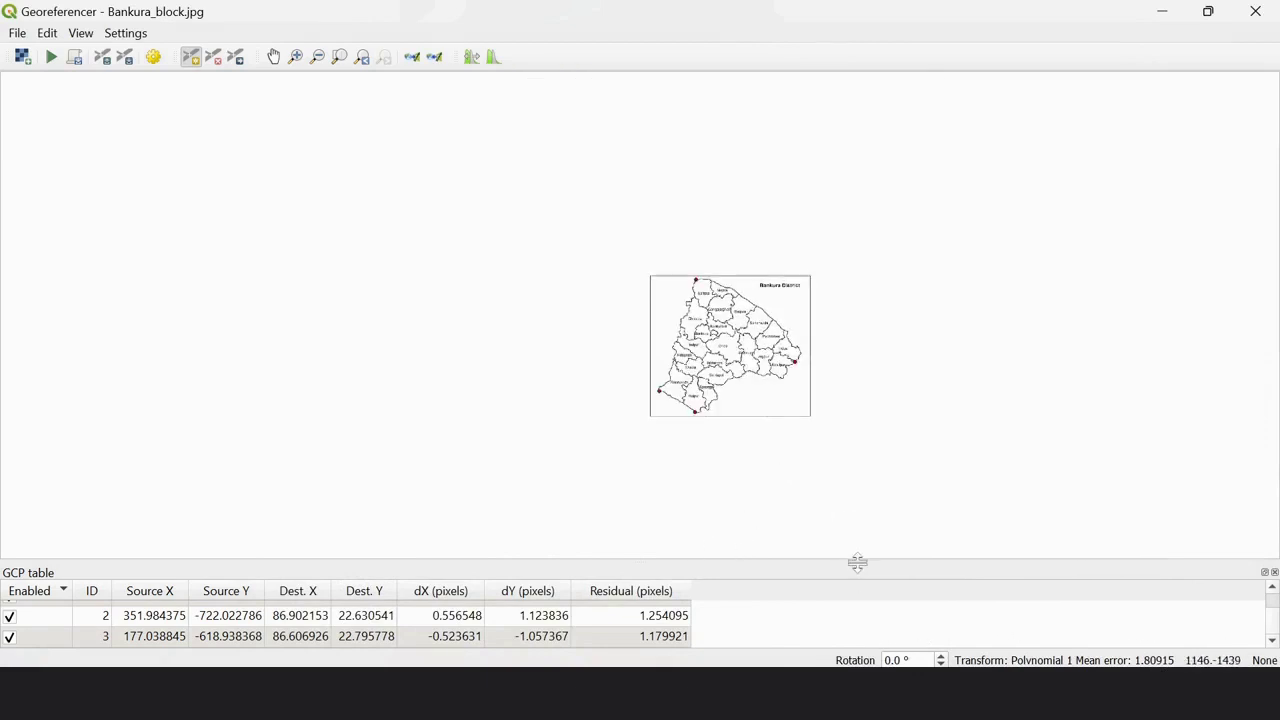
Run georeferencing with all four control points, adding Bankura_block_modified to the main project
drag(857, 563, 886, 420)
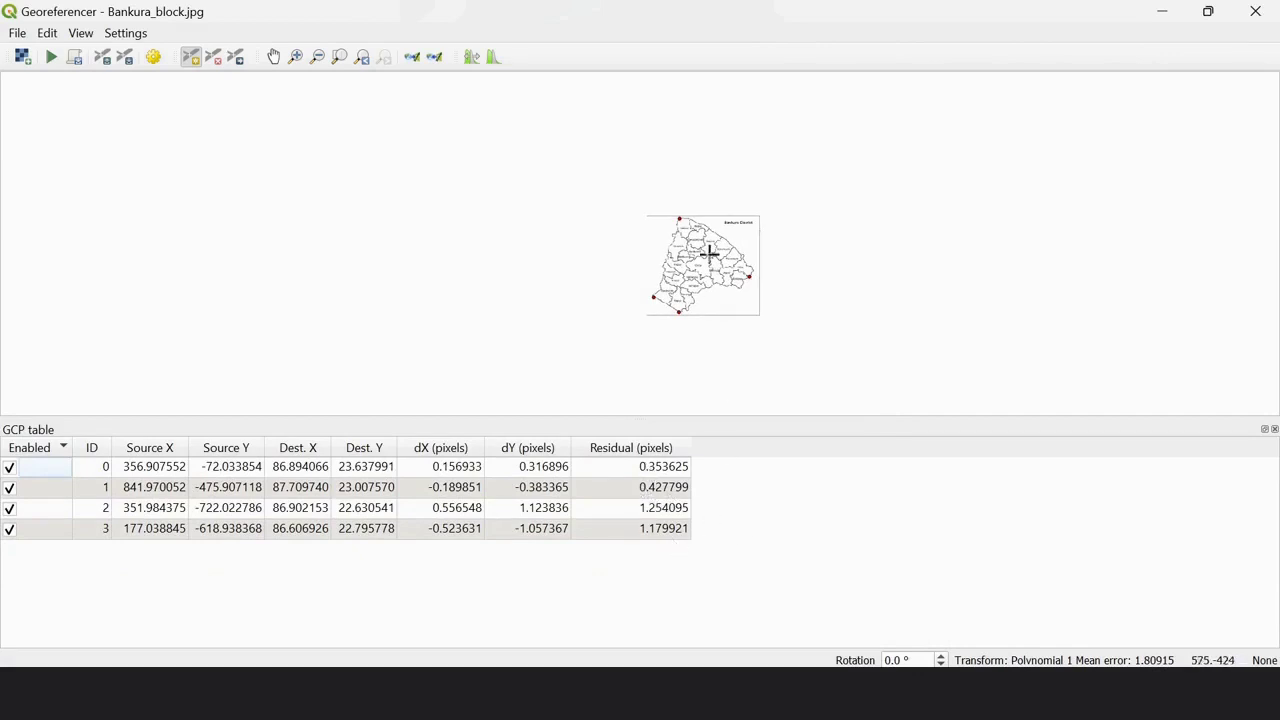
scroll(714, 256, up, 1)
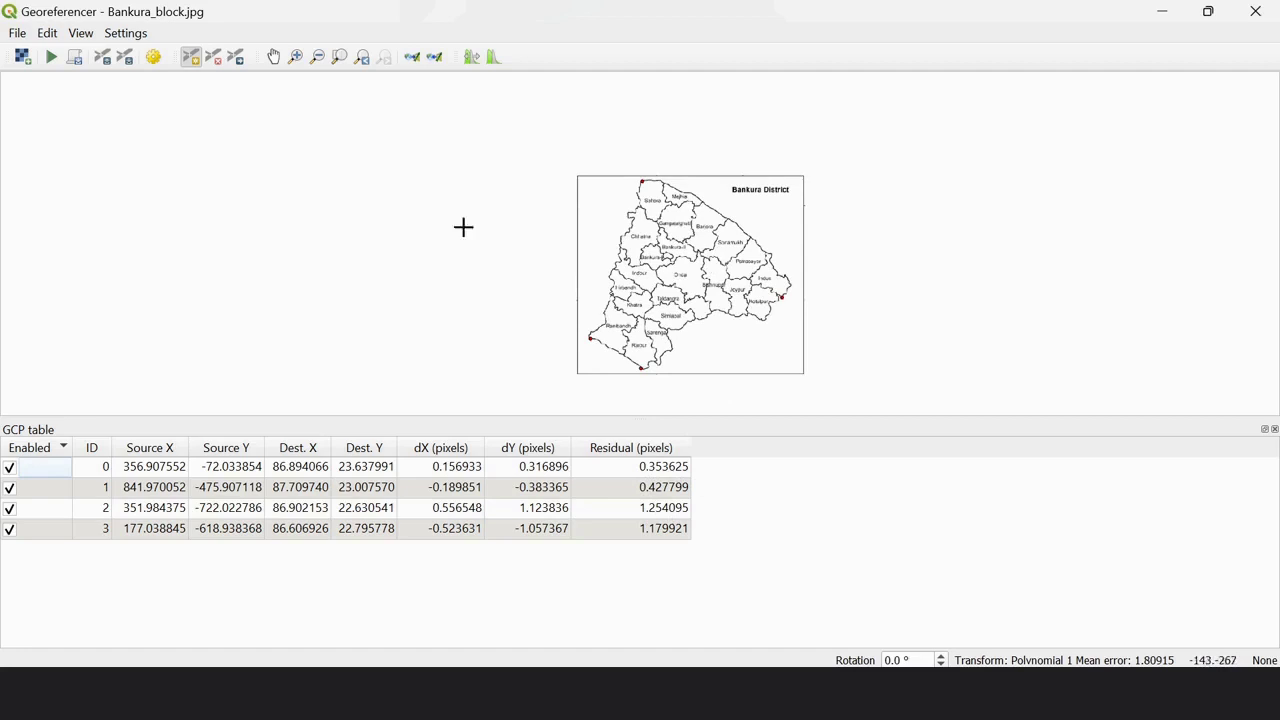
scroll(709, 334, up, 1)
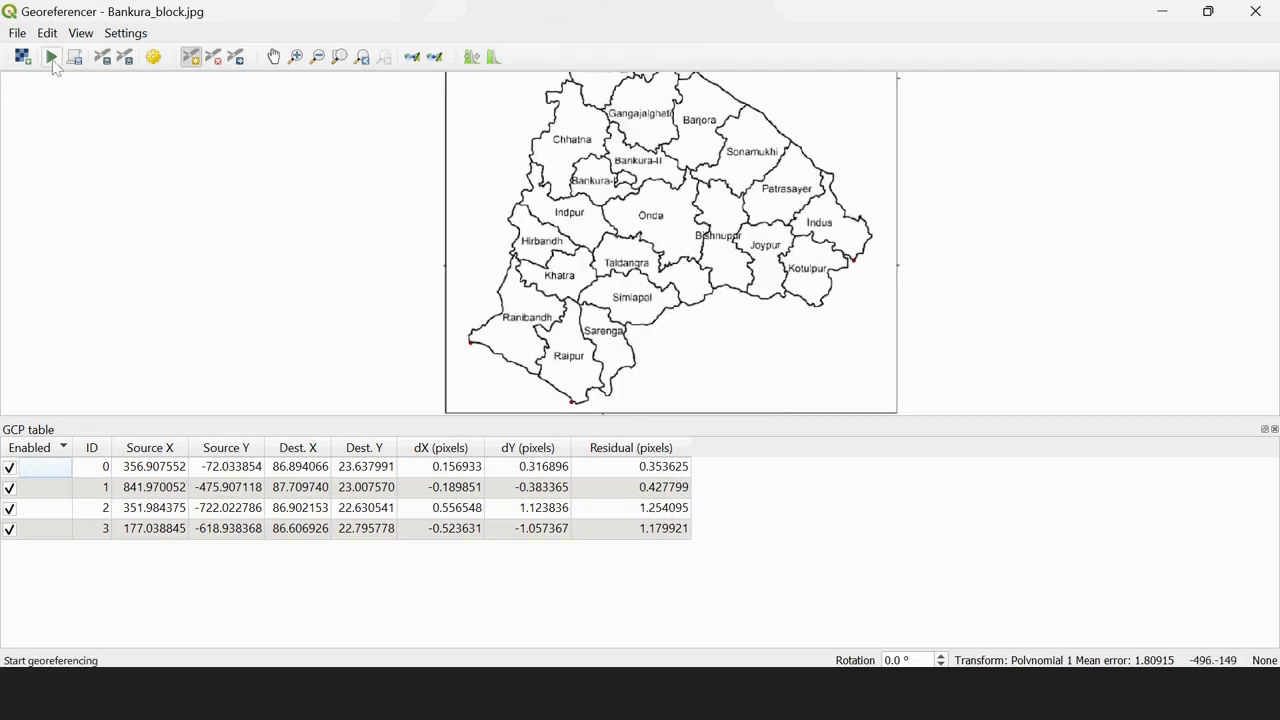
click(51, 57)
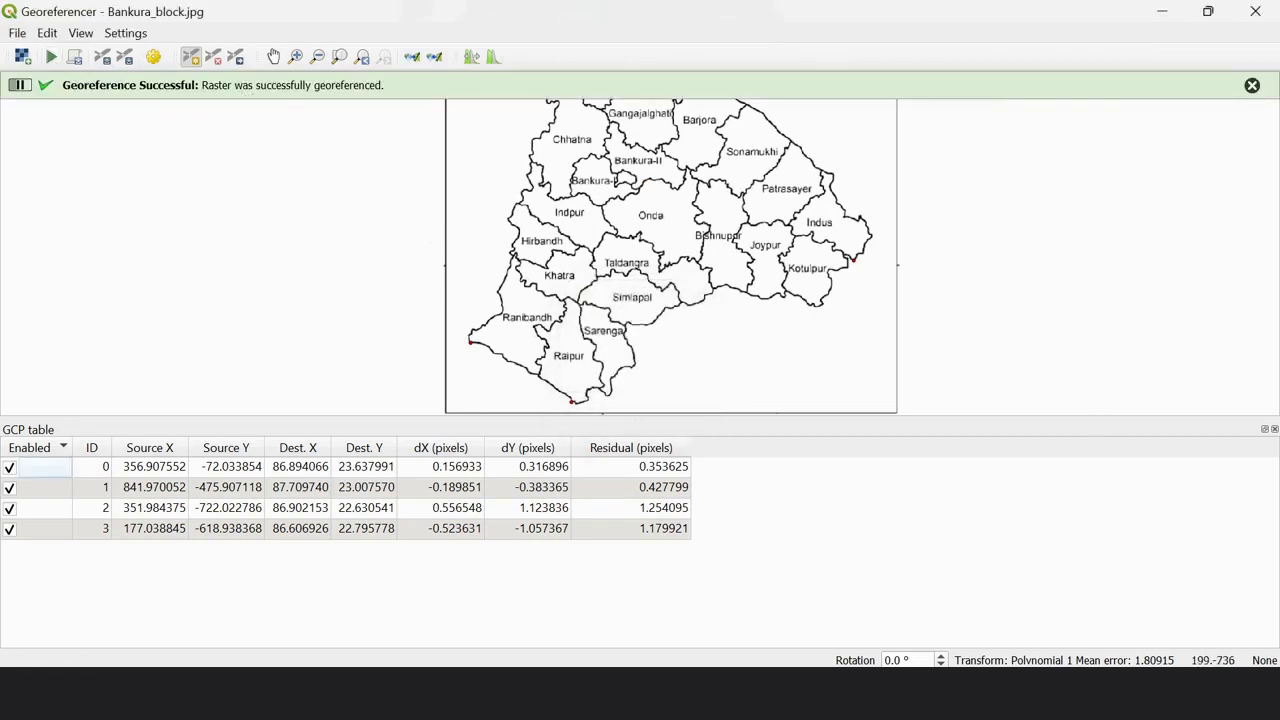
click(1208, 11)
Center the Bankura map and move Bankura_block_modified below District_shape_West_Bengal in the Layers panel
click(693, 113)
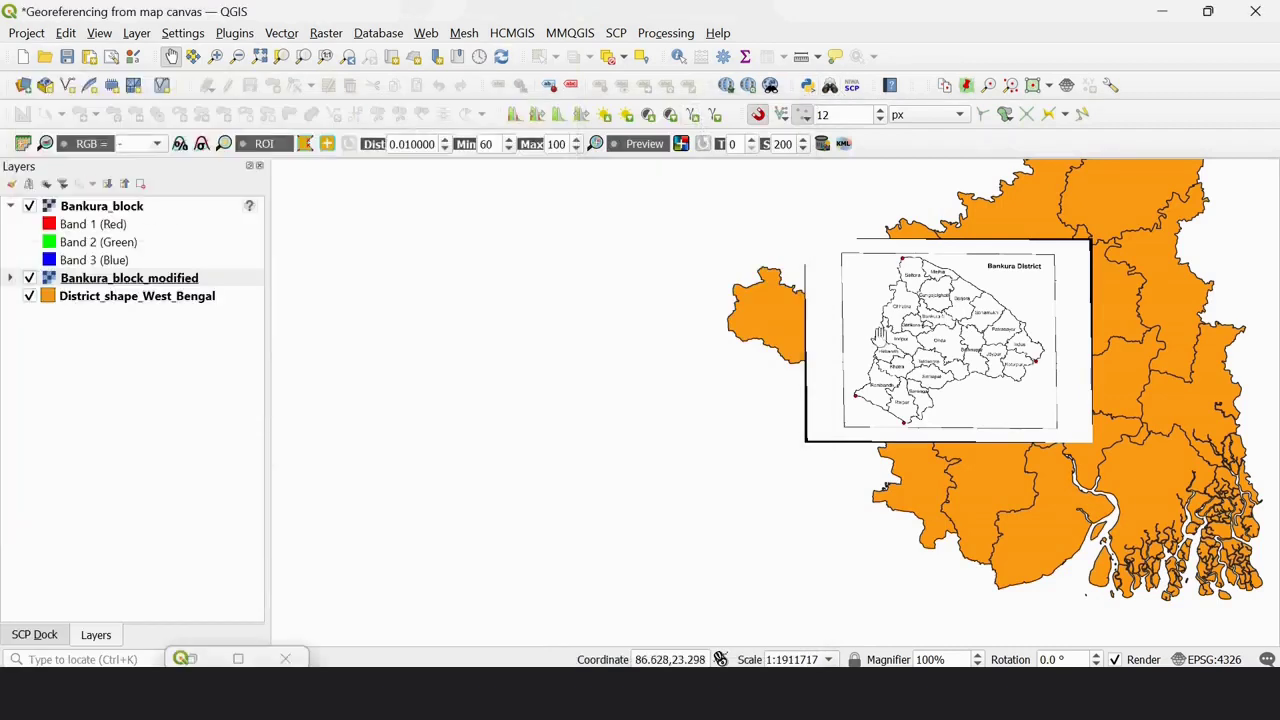
drag(957, 302, 605, 375)
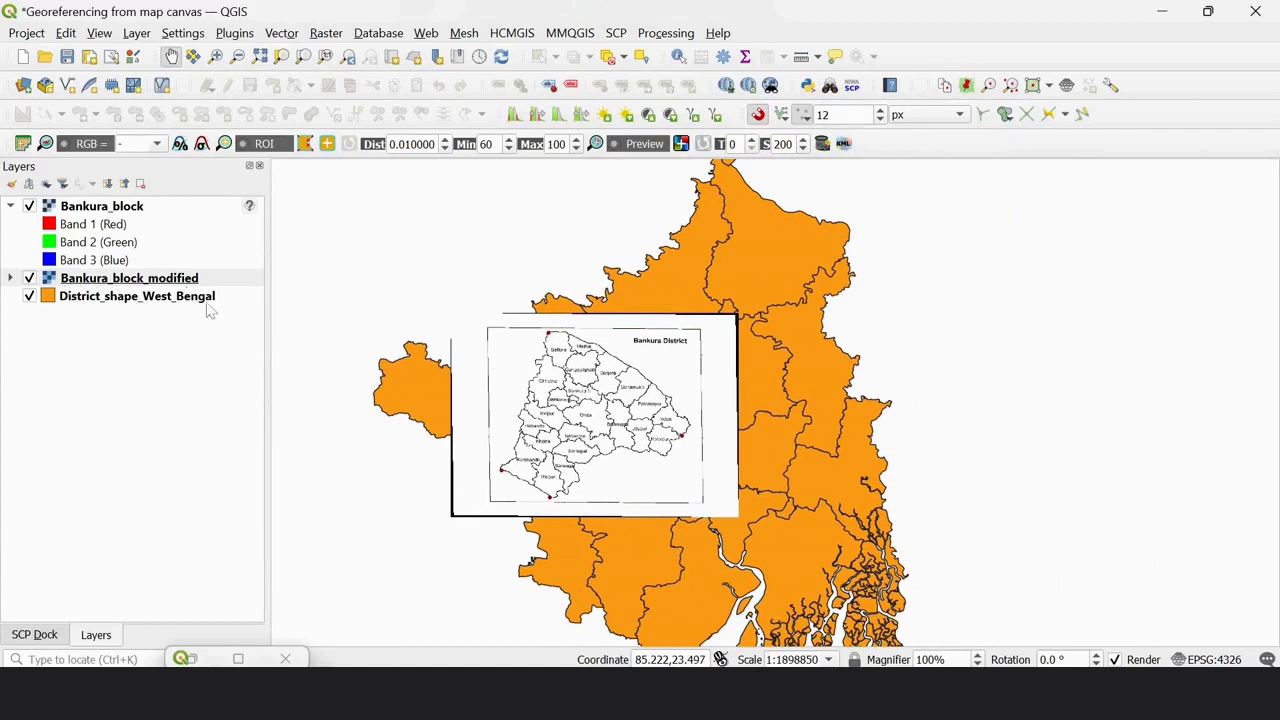
scroll(600, 415, up, 1)
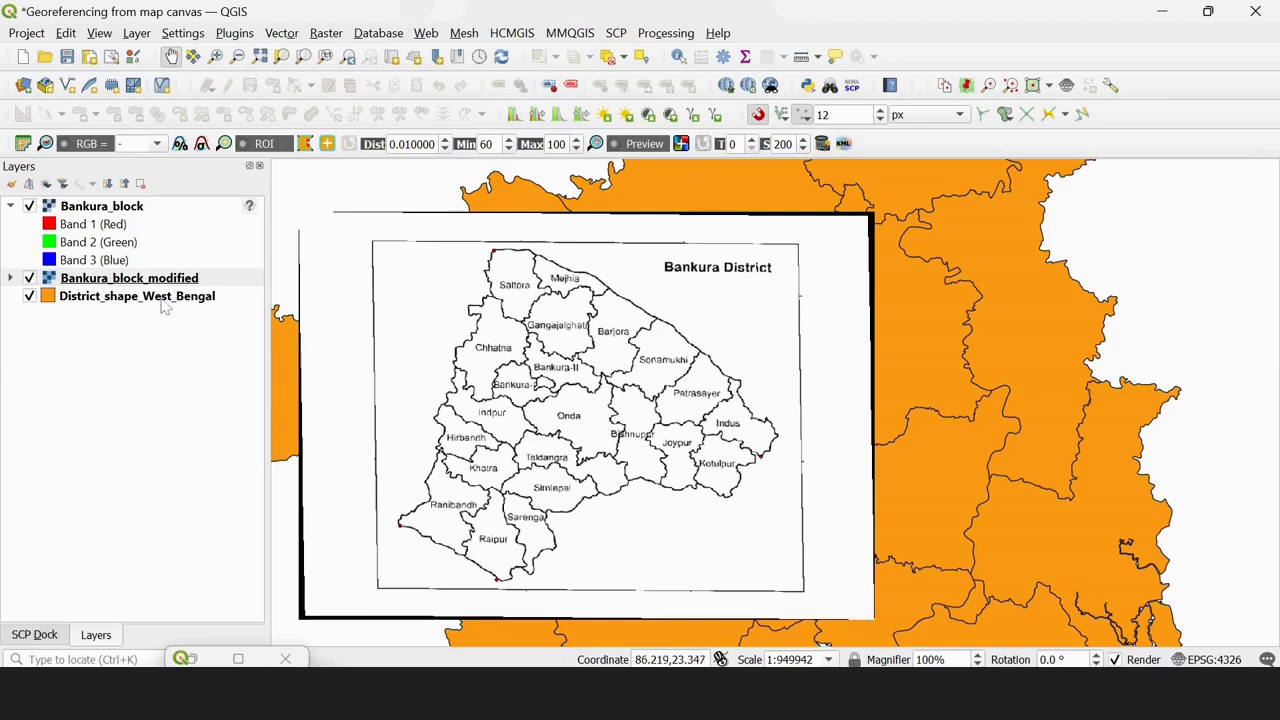
drag(155, 279, 157, 326)
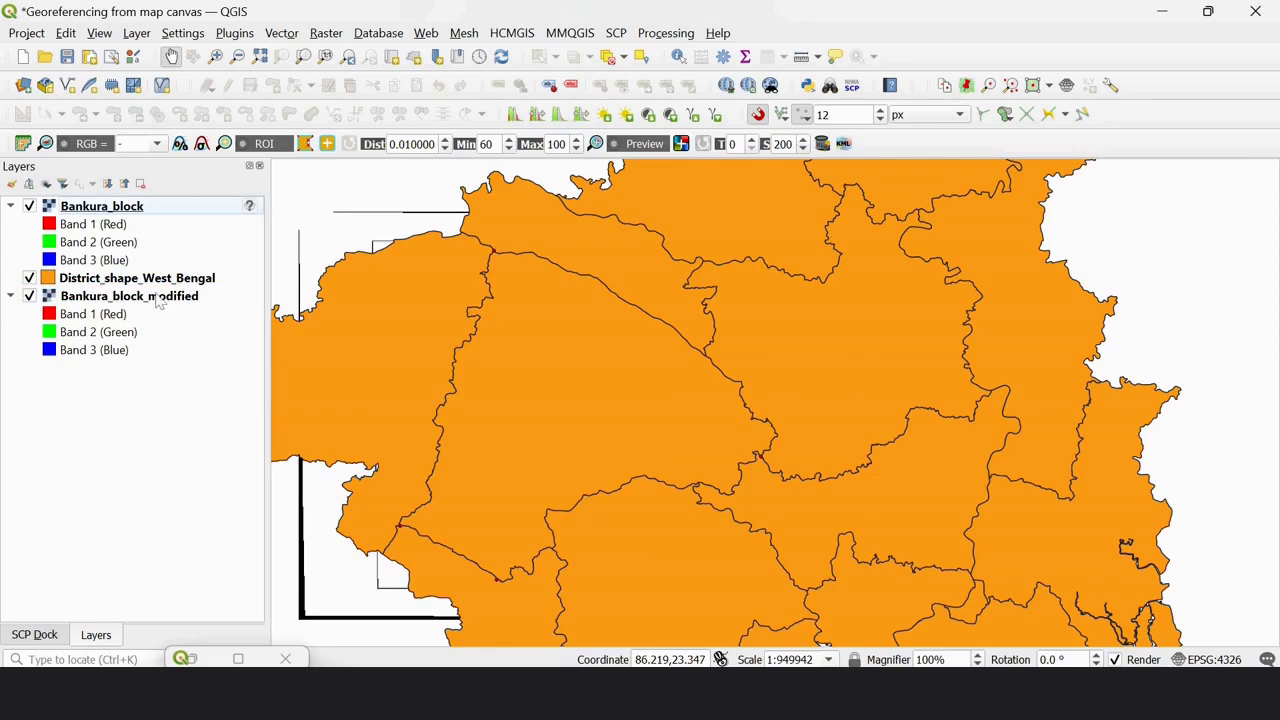
Restyle District_shape_West_Bengal with the 'outline red' symbol in Symbology and apply it
right_click(160, 282)
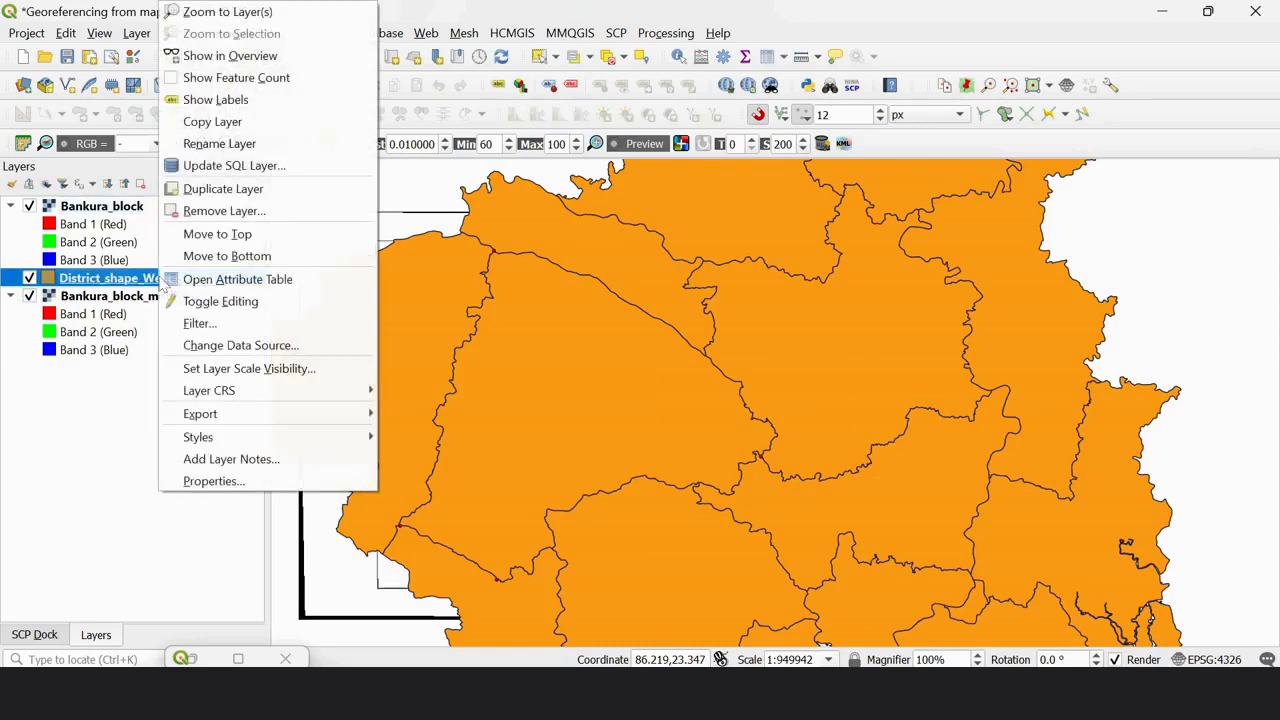
click(228, 486)
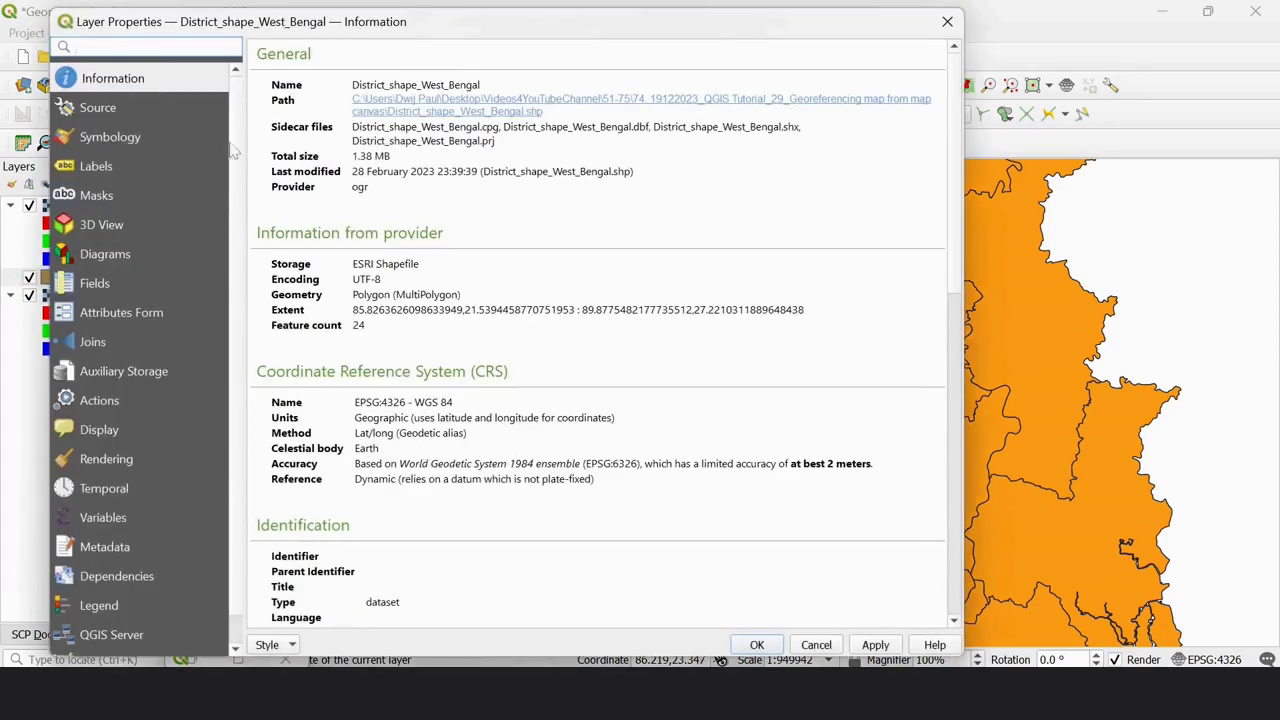
click(140, 138)
scroll(703, 443, down, 5)
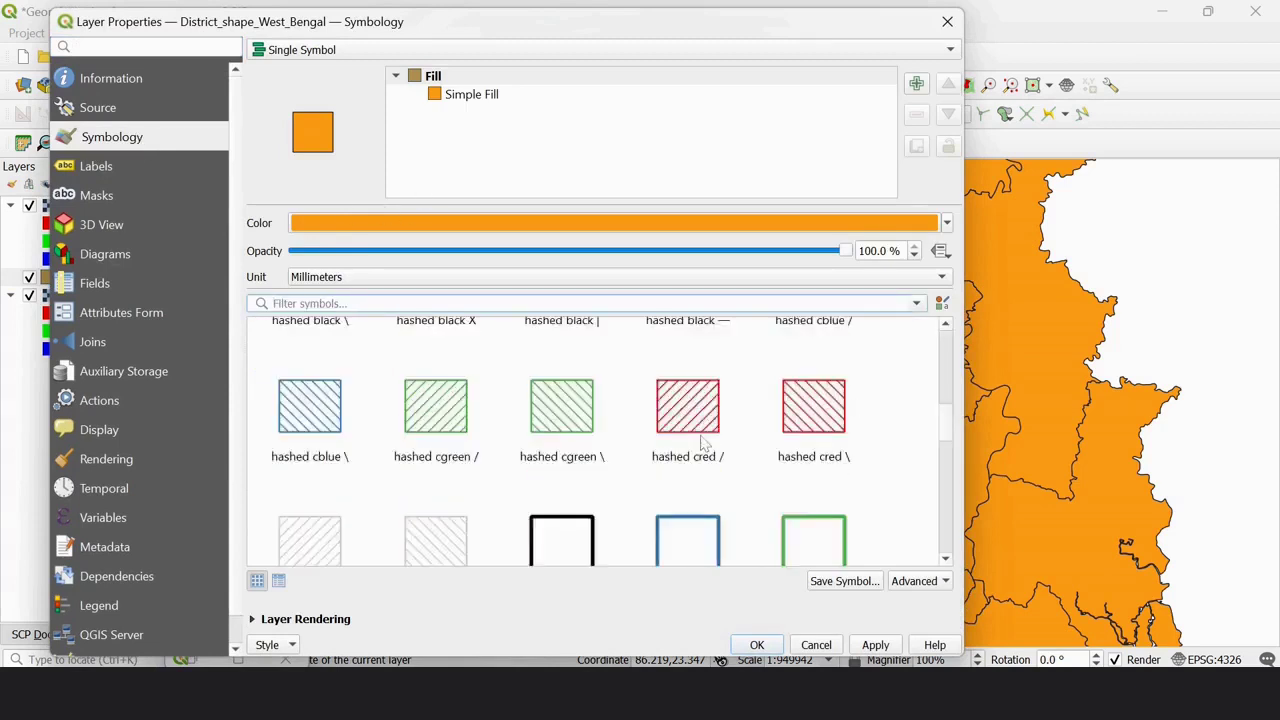
scroll(703, 443, down, 3)
scroll(703, 443, down, 3)
scroll(703, 443, up, 3)
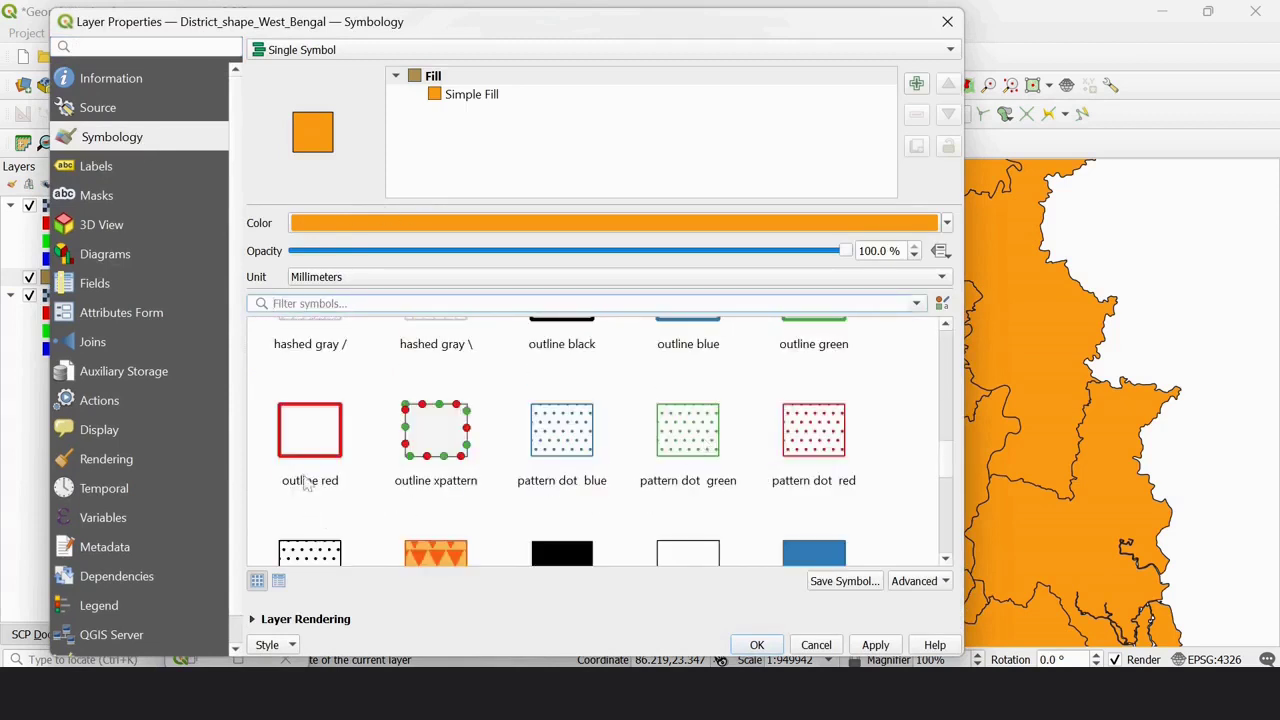
click(312, 428)
click(875, 645)
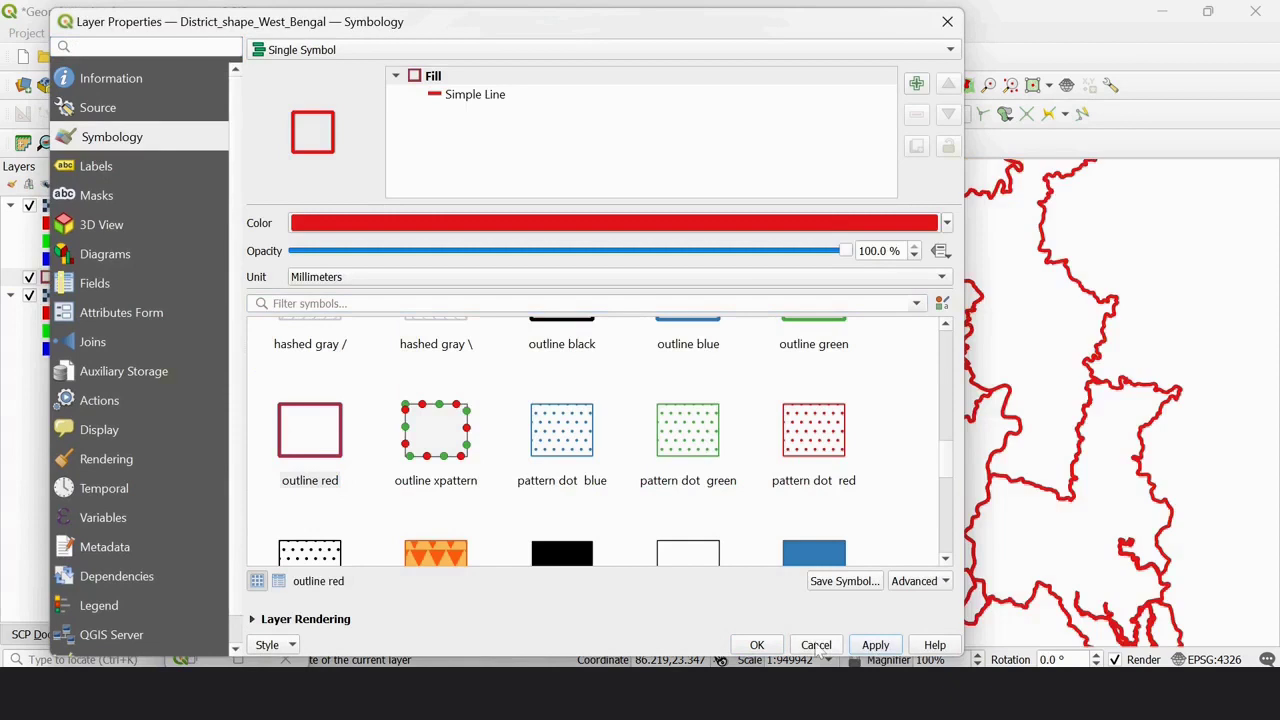
click(757, 645)
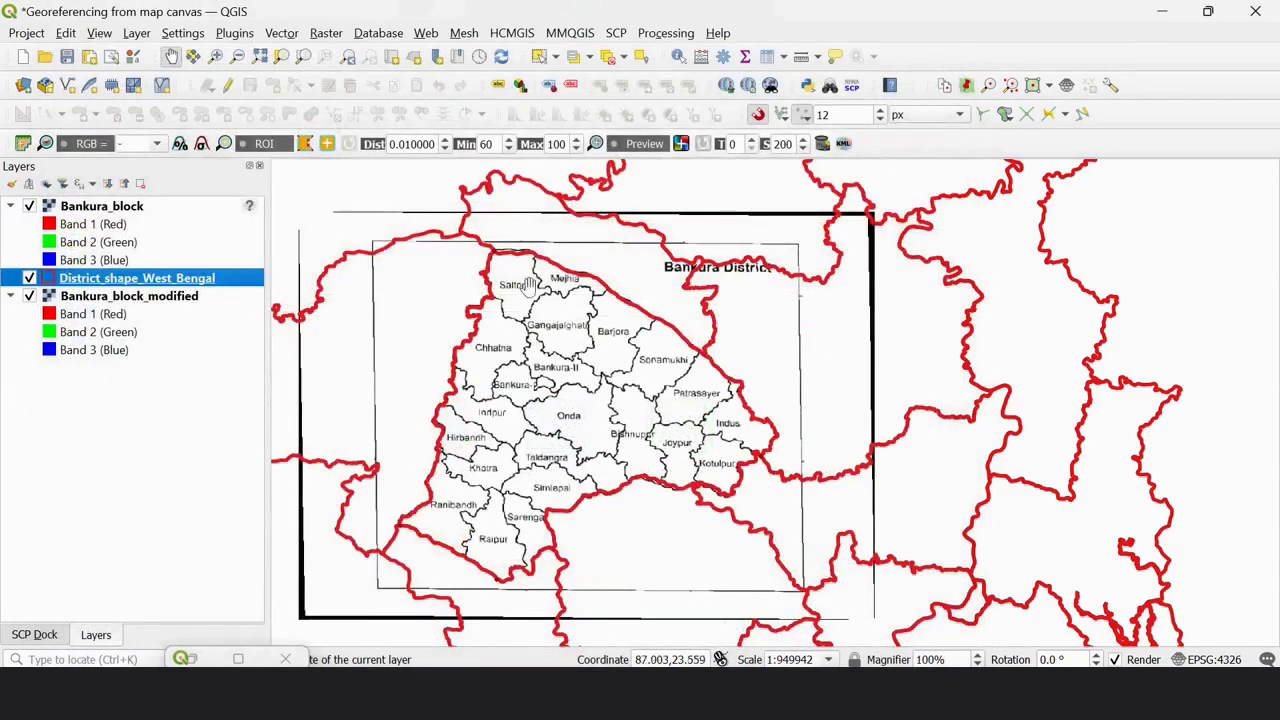
Check red outline alignment around Onda and Bishnupur across Bankura, then save the project
drag(519, 443, 589, 402)
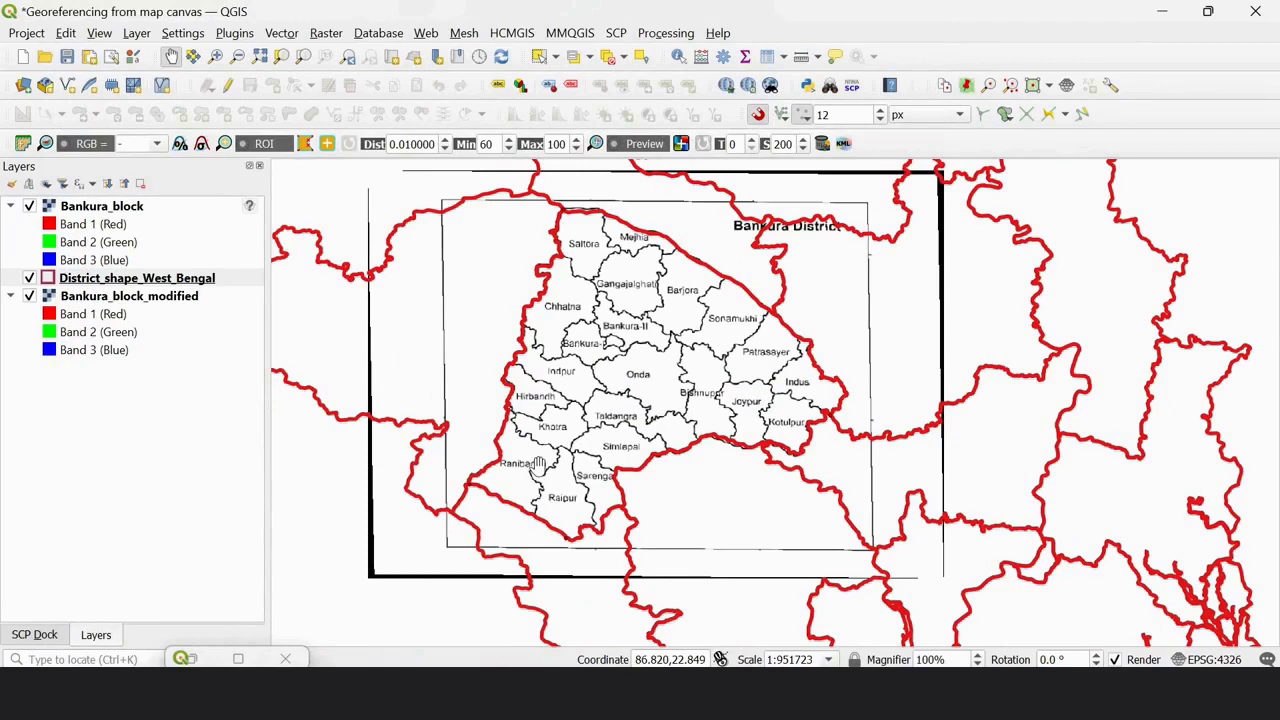
scroll(538, 463, up, 1)
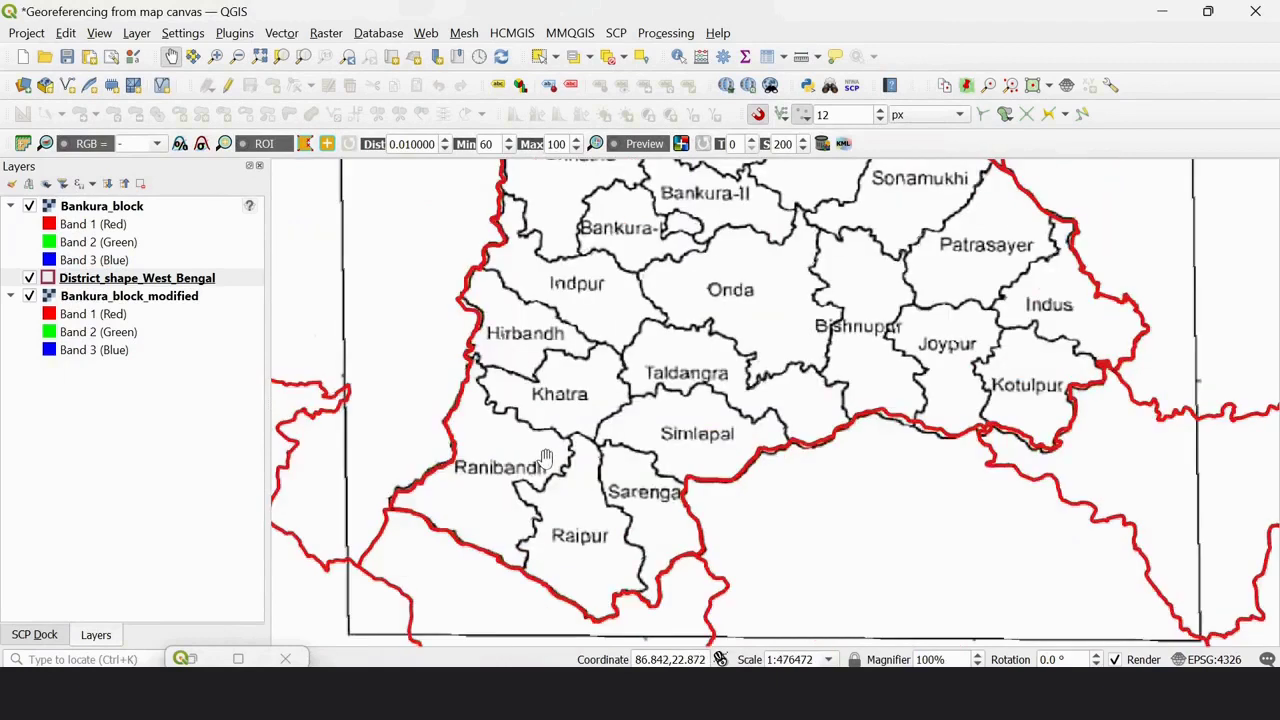
drag(735, 325, 684, 447)
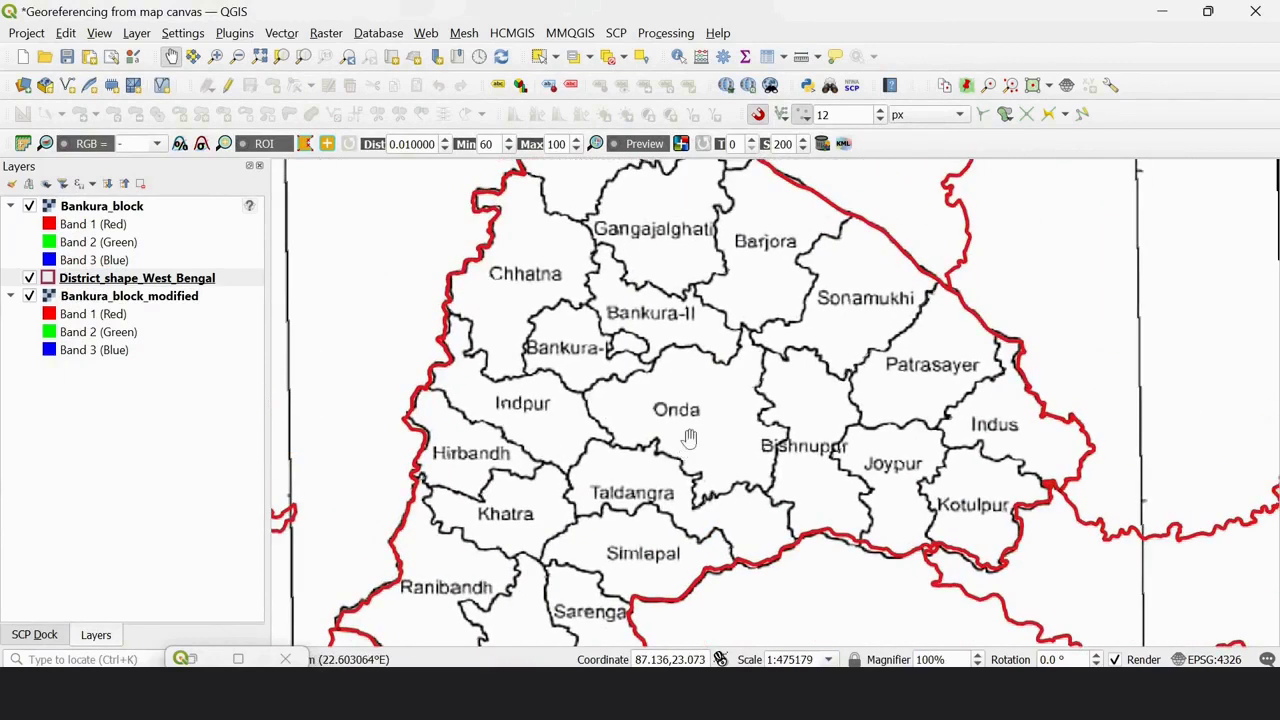
scroll(720, 397, down, 1)
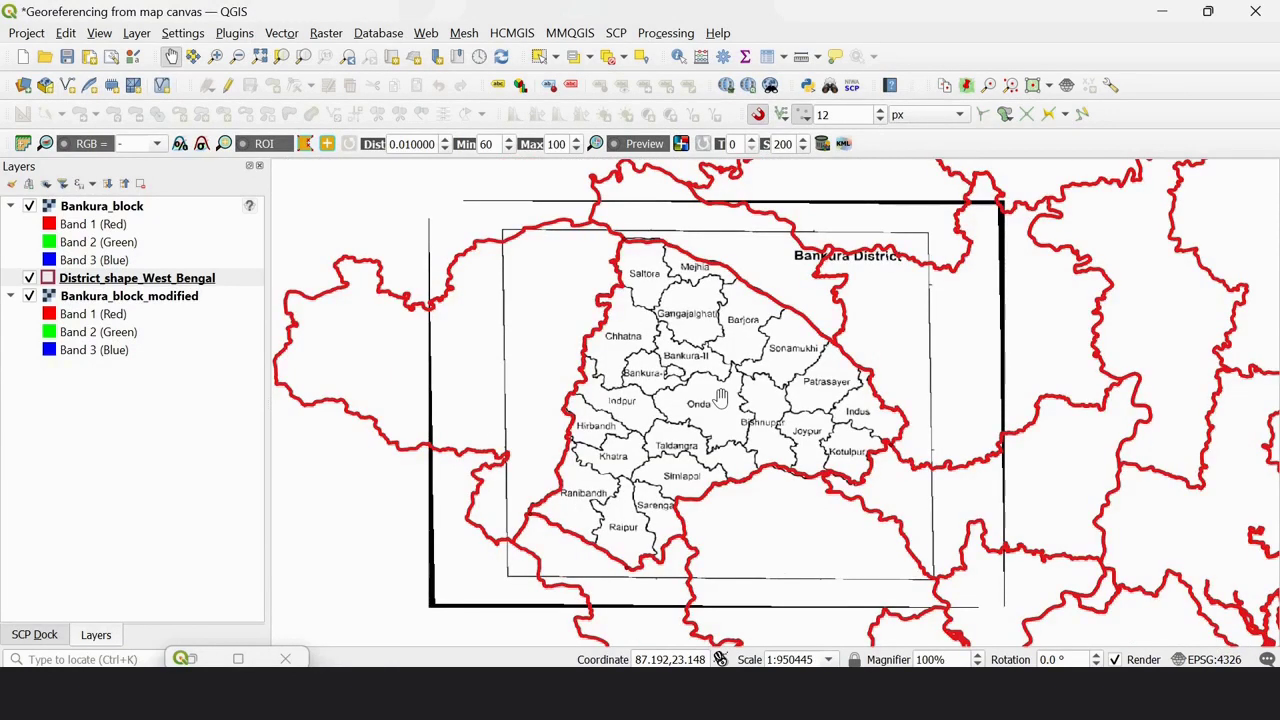
scroll(720, 397, up, 1)
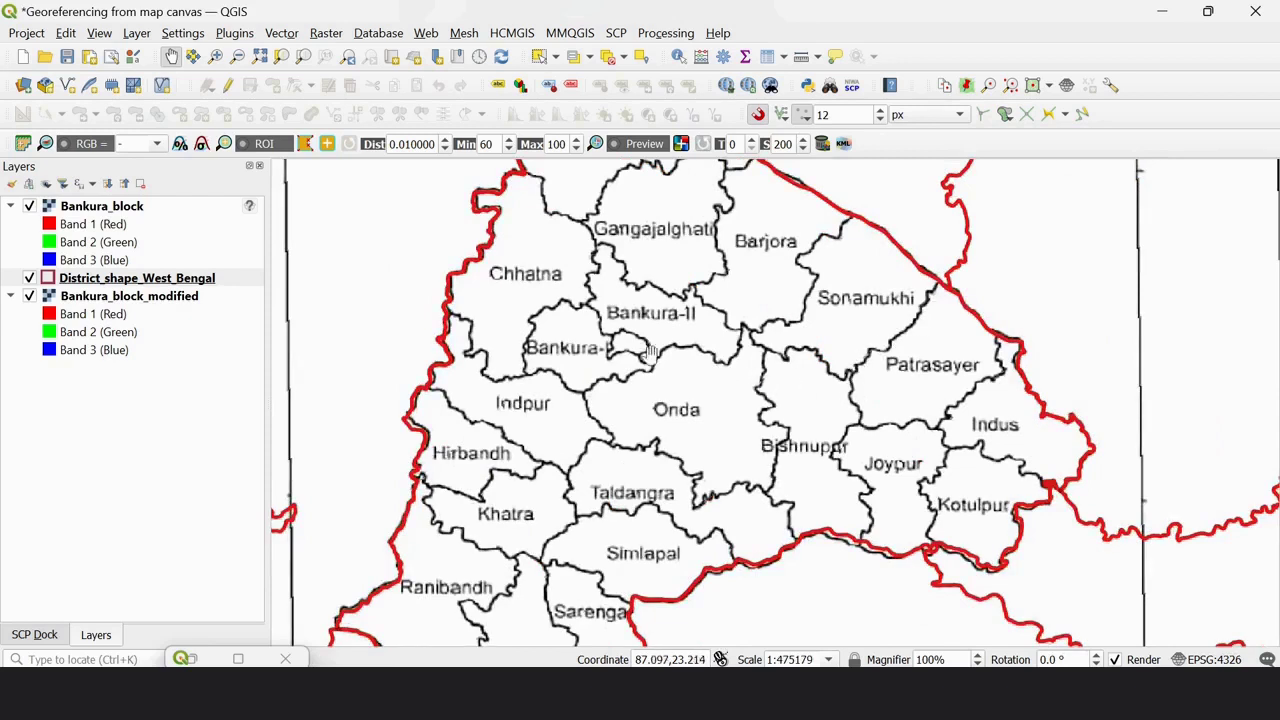
mouse_move(541, 453)
mouse_down()
mouse_move(571, 363)
mouse_move(594, 441)
mouse_move(594, 373)
mouse_up()
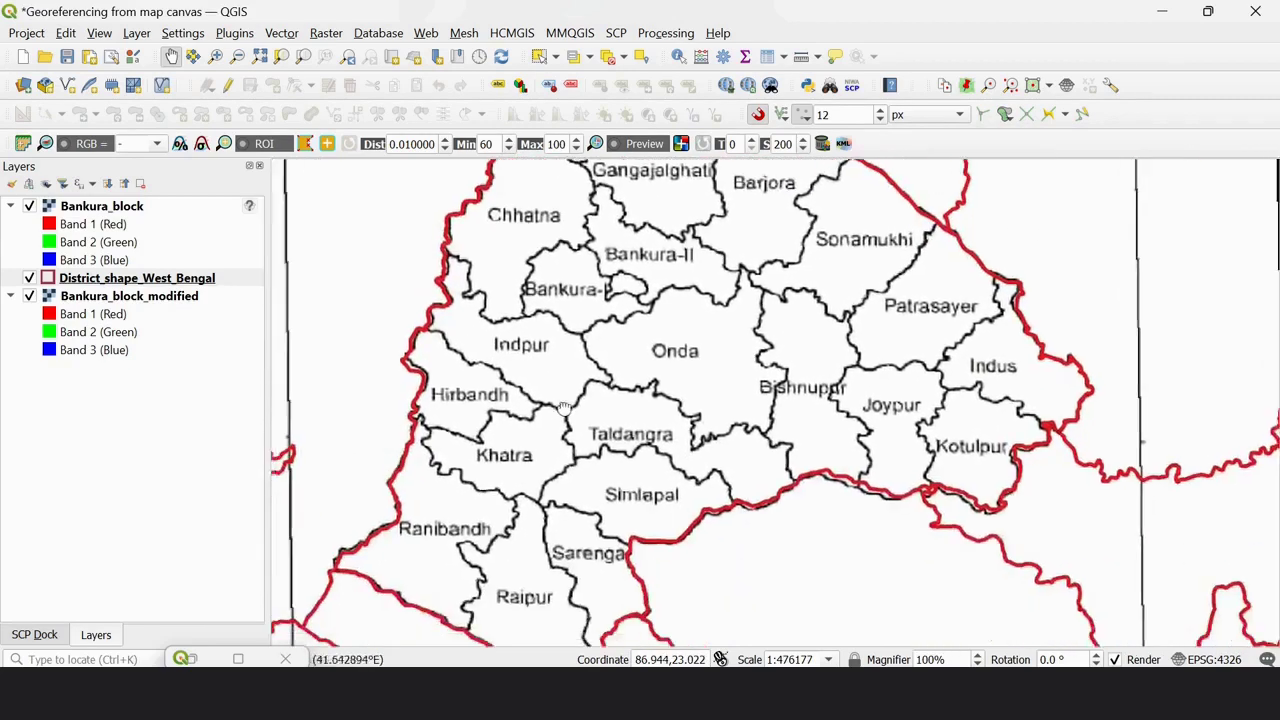
scroll(594, 373, down, 1)
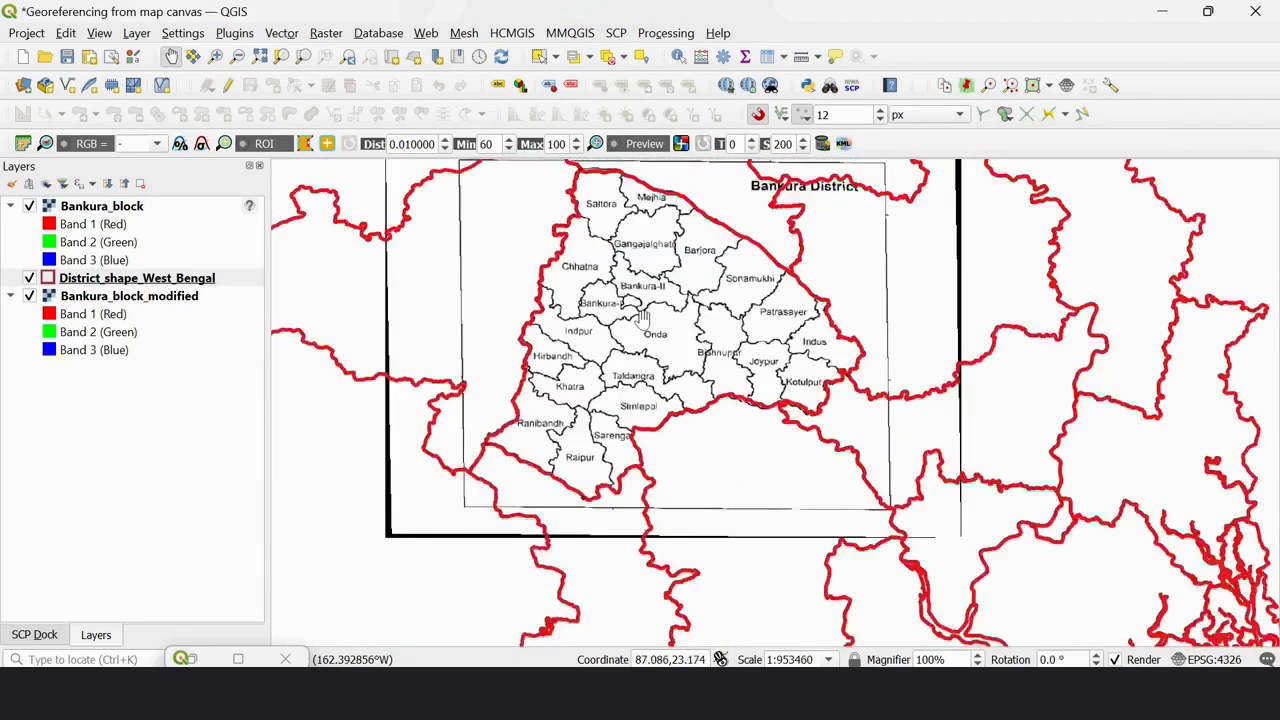
drag(643, 322, 648, 365)
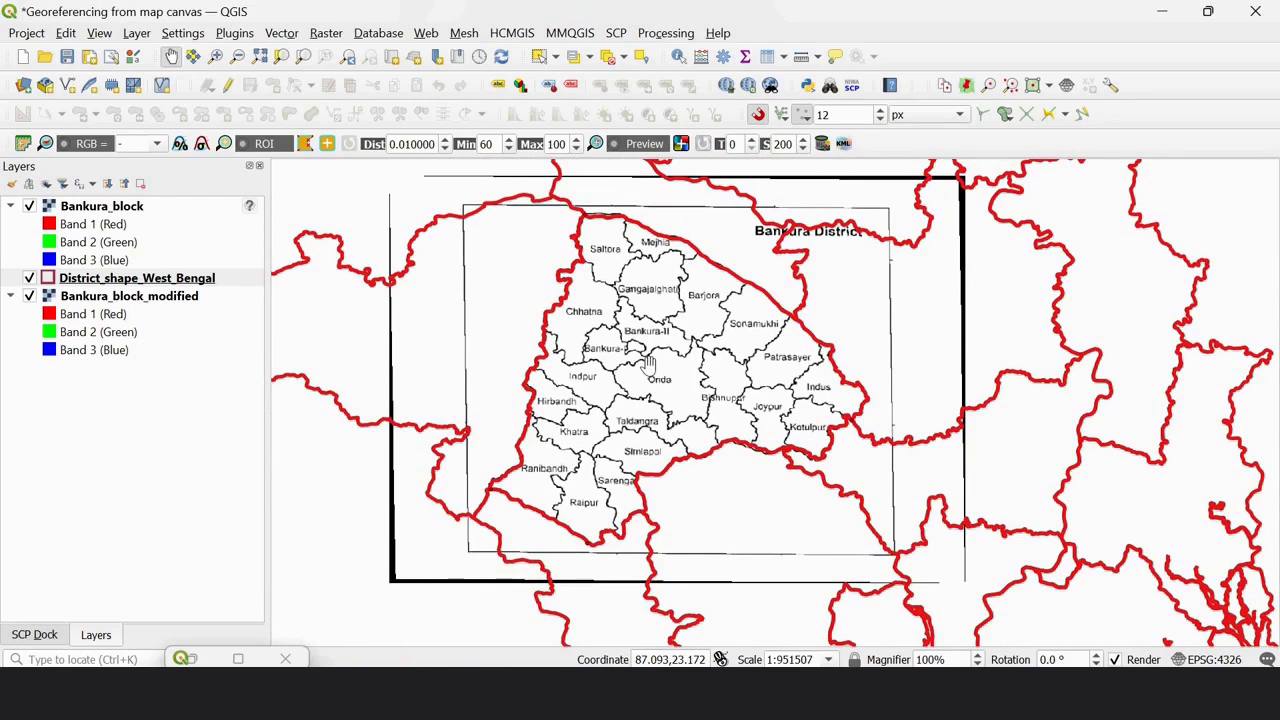
click(67, 57)
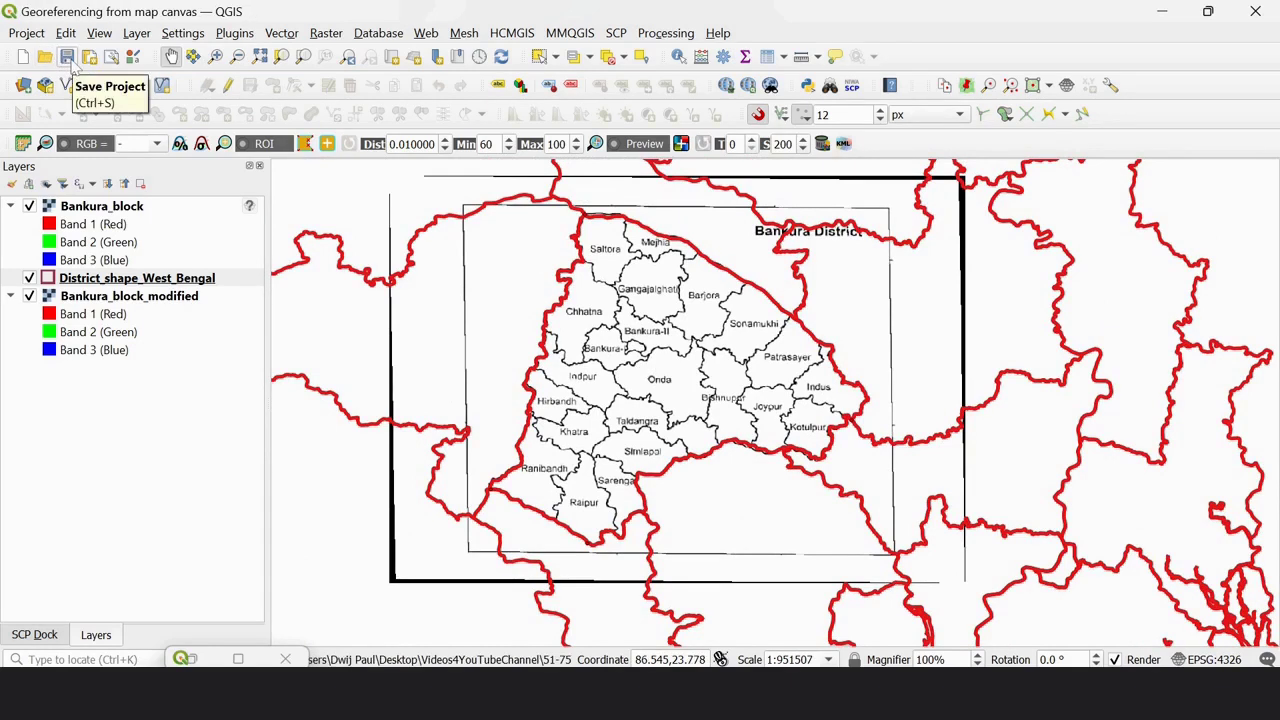